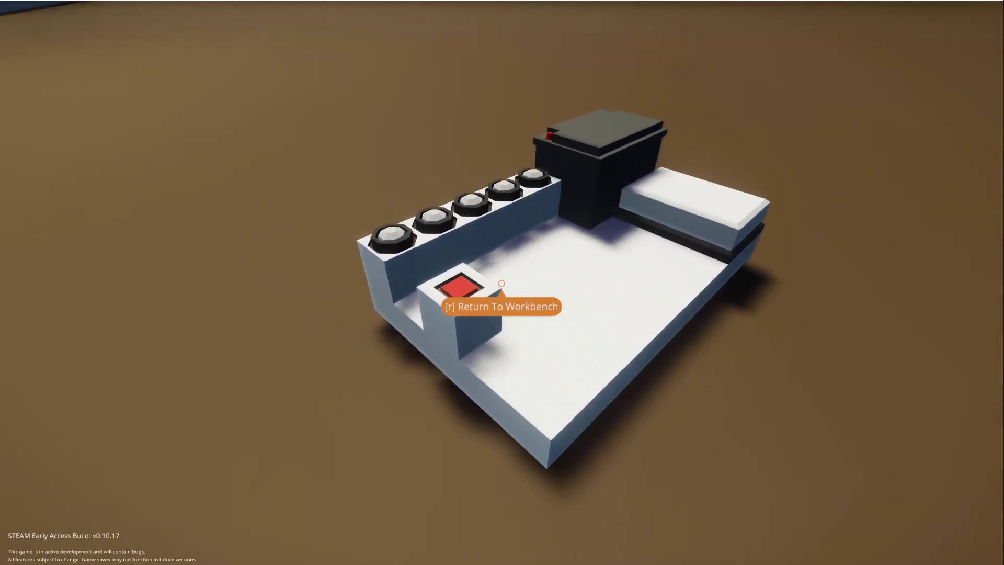
# - Test the finished launcher by firing its flares one at a time with the push button, then return to the workbench
pyautogui.press('w')
pyautogui.press('w')
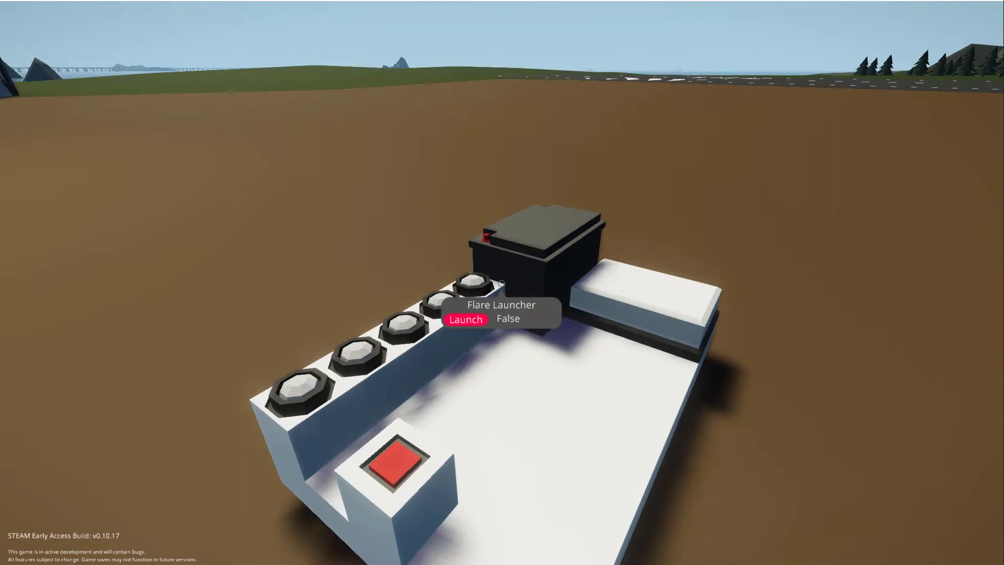
pyautogui.moveTo(501, 283)
pyautogui.press('e')
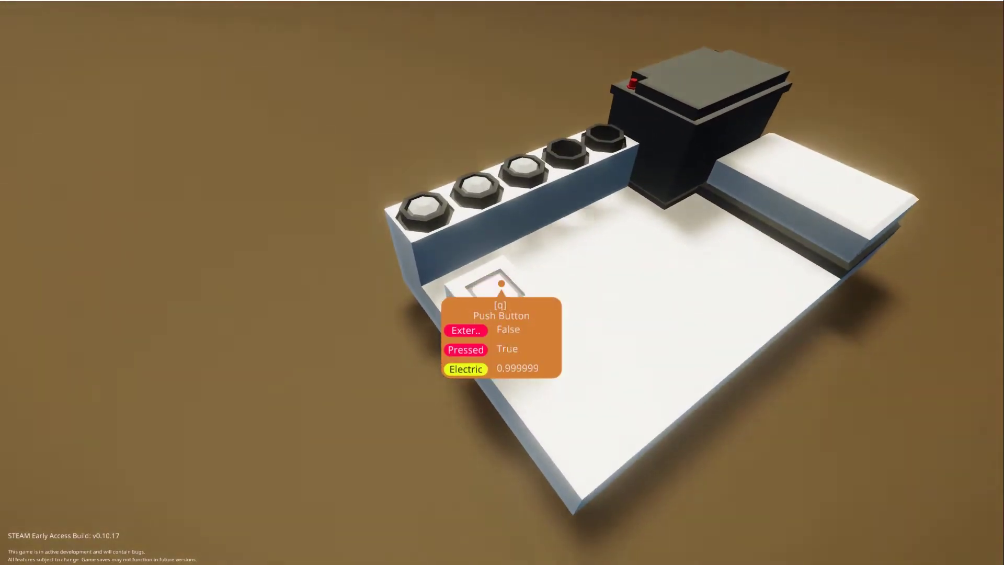
pyautogui.press('e')
pyautogui.press('e')
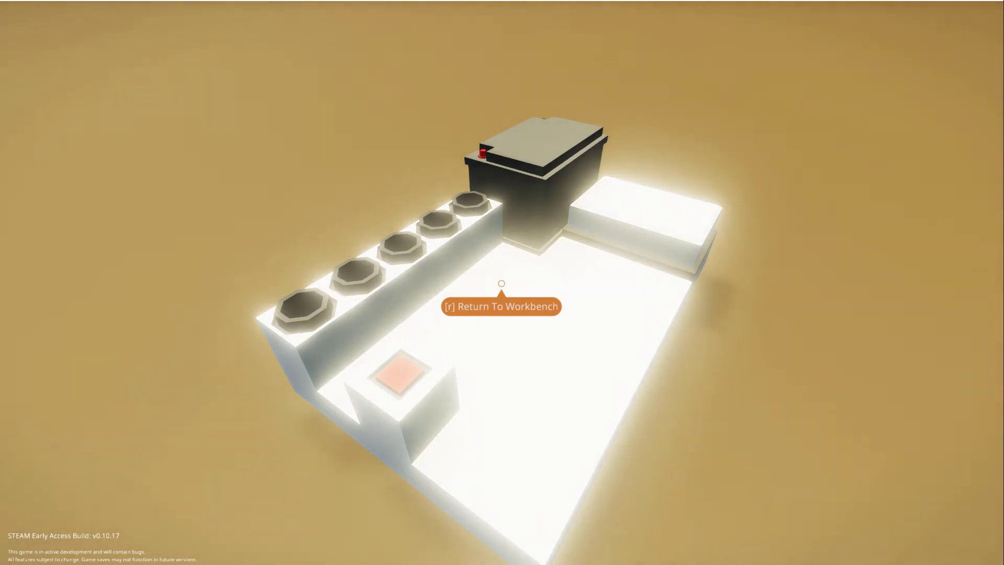
pyautogui.press('r')
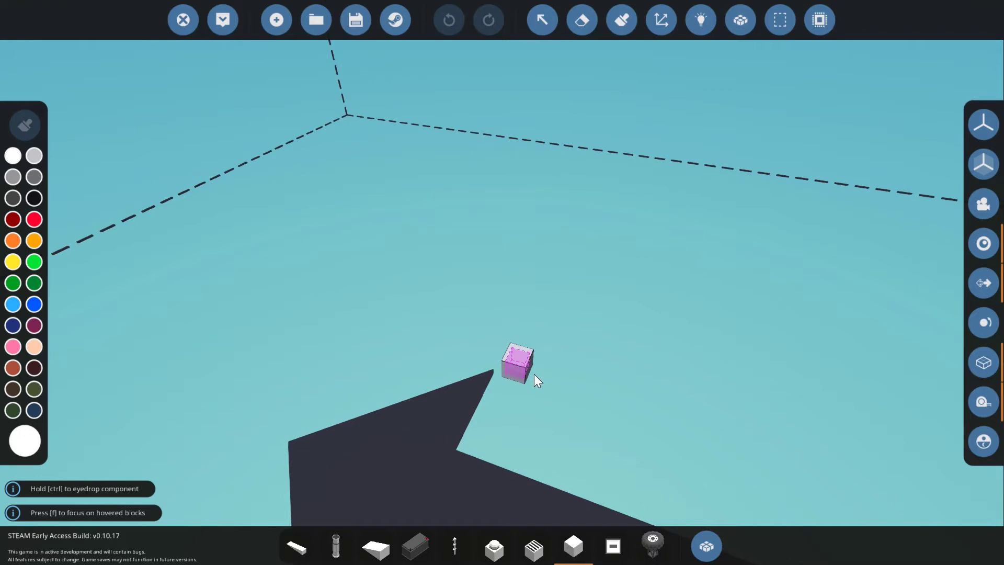
# - Build a flat rectangular base of blocks and find the Flare Launcher in the component inventory
pyautogui.moveTo(530, 372); pyautogui.dragTo(325, 252)
pyautogui.press('Tab')
pyautogui.write('flare')
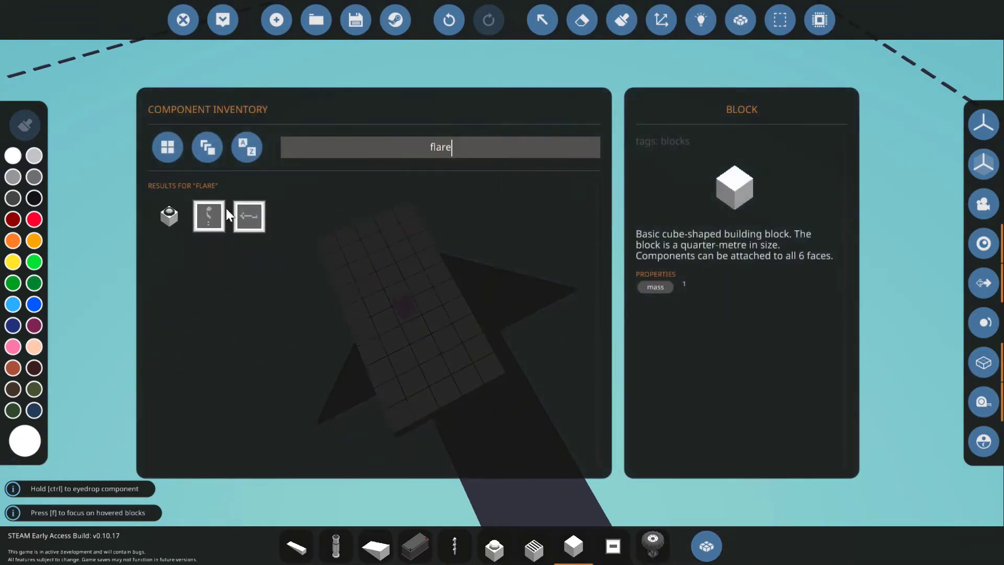
pyautogui.click(169, 216)
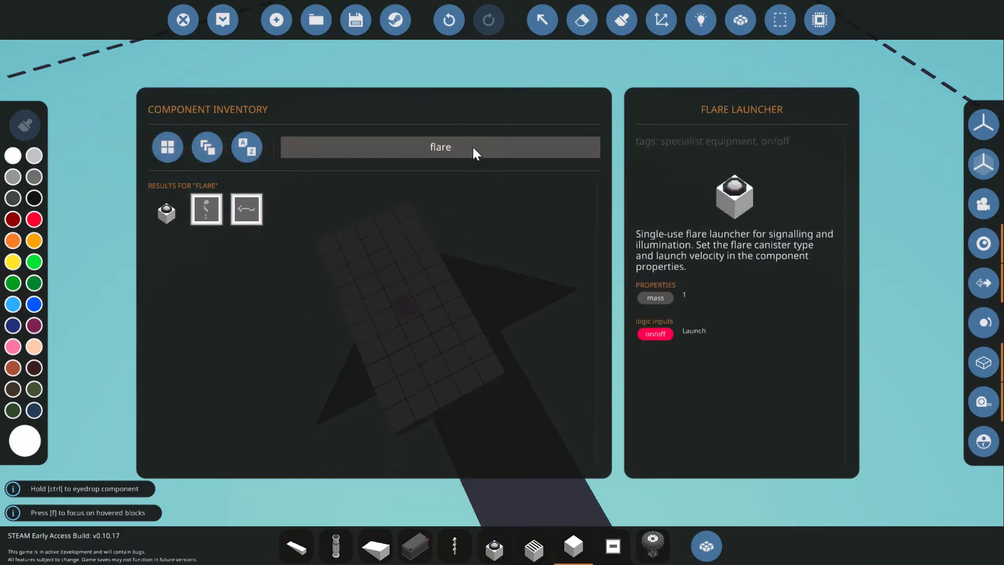
# - Search the component inventory for "push button" and add the standard push button to the hotbar
pyautogui.click(422, 150)
pyautogui.write('push button')
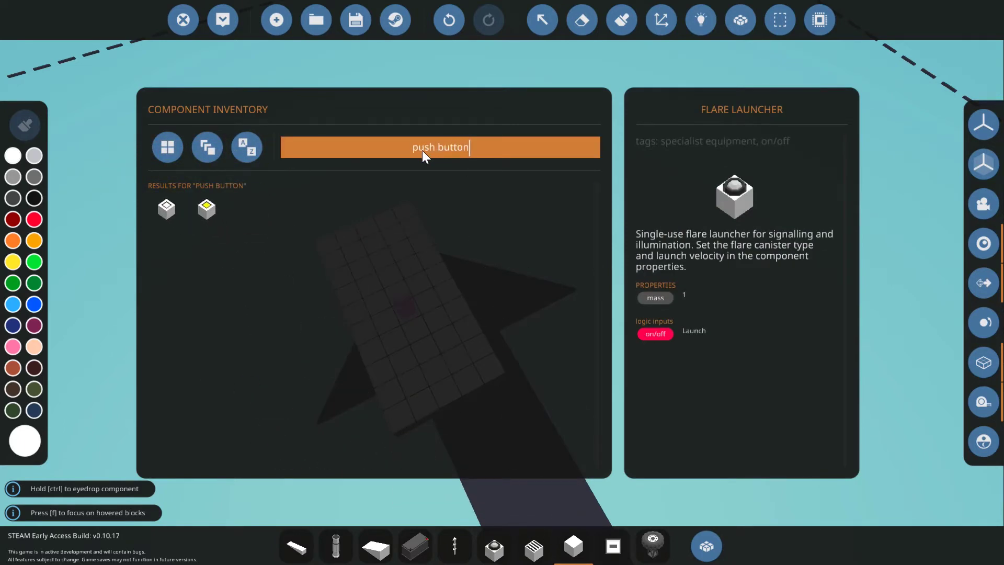
pyautogui.moveTo(167, 211); pyautogui.dragTo(454, 544)
# - Place a row of five flare launchers along one long side of the base and a push button beside them
pyautogui.click(495, 547)
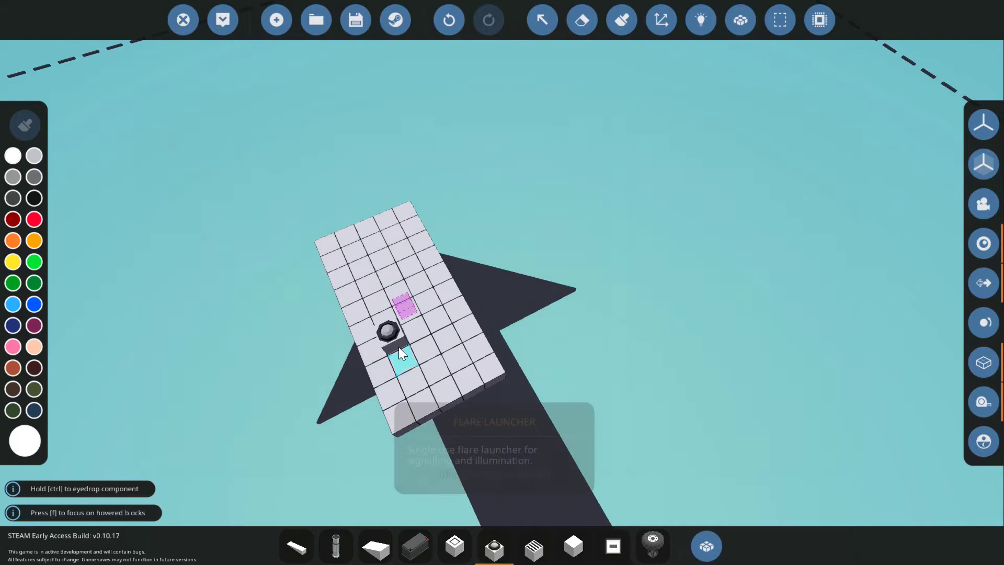
pyautogui.moveTo(353, 311); pyautogui.dragTo(400, 377)
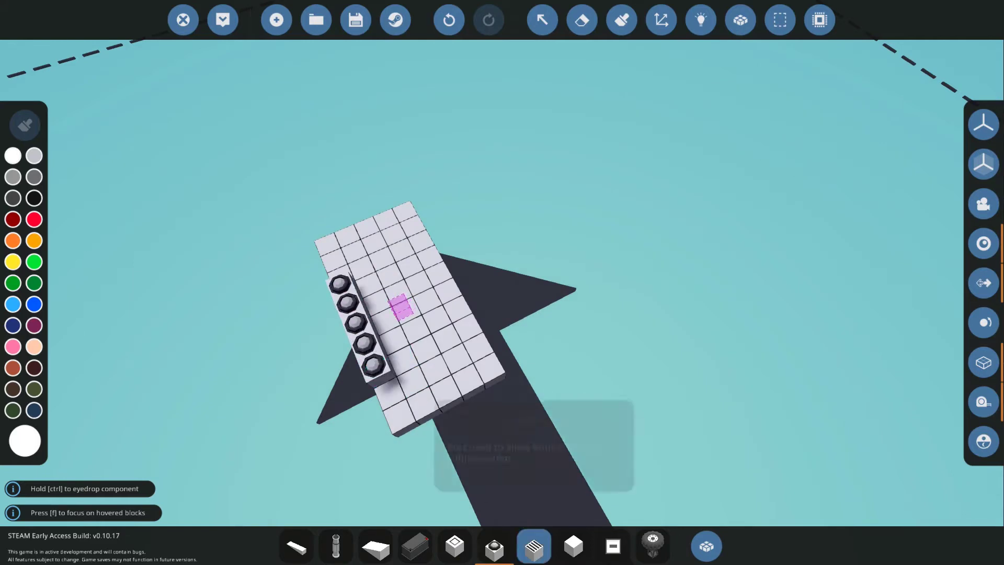
pyautogui.click(460, 552)
pyautogui.click(430, 344)
# - Search the component inventory for "batt" and assign the Electric Battery Small to the hotbar
pyautogui.click(419, 544)
pyautogui.press('Tab')
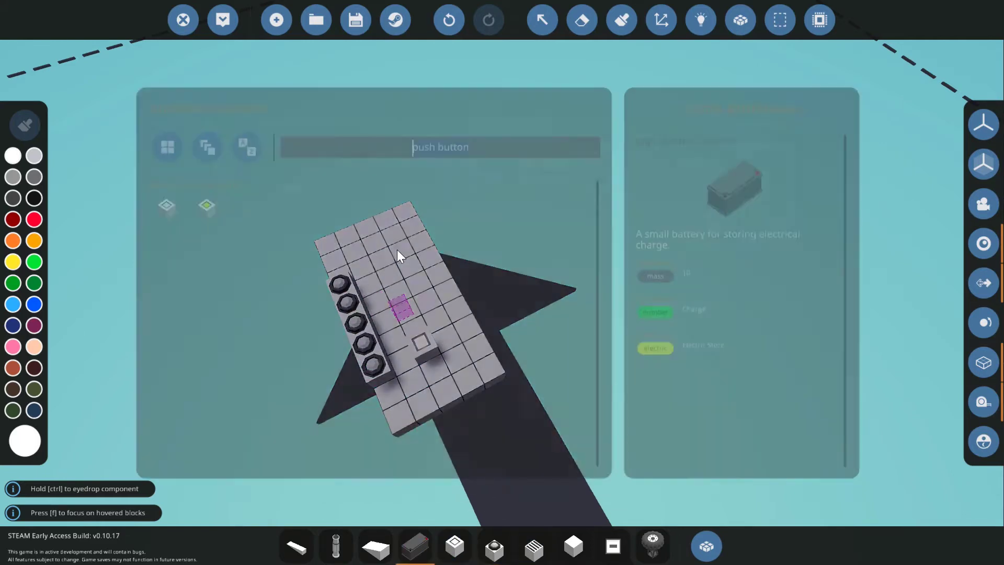
pyautogui.write('batt')
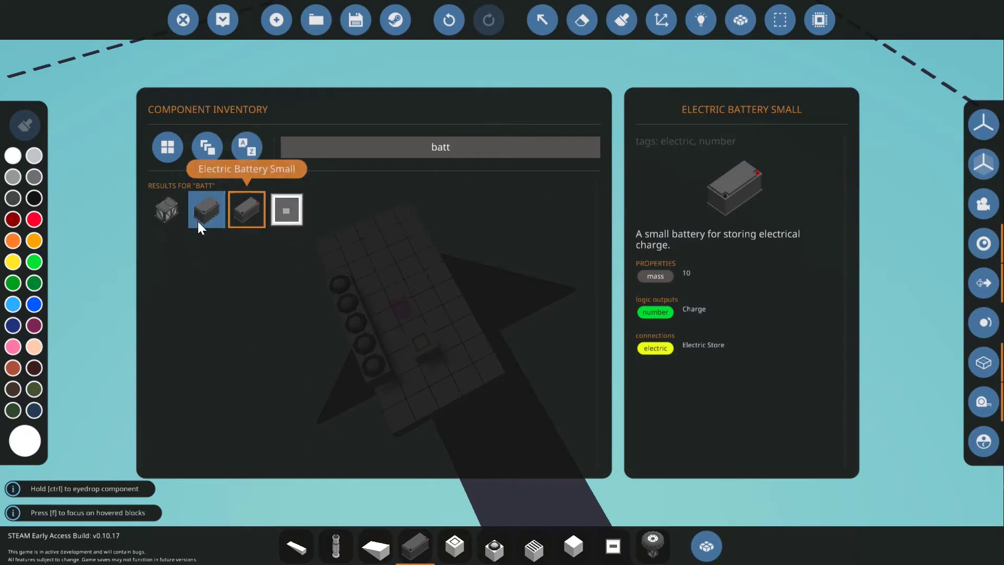
pyautogui.moveTo(247, 209); pyautogui.dragTo(494, 544)
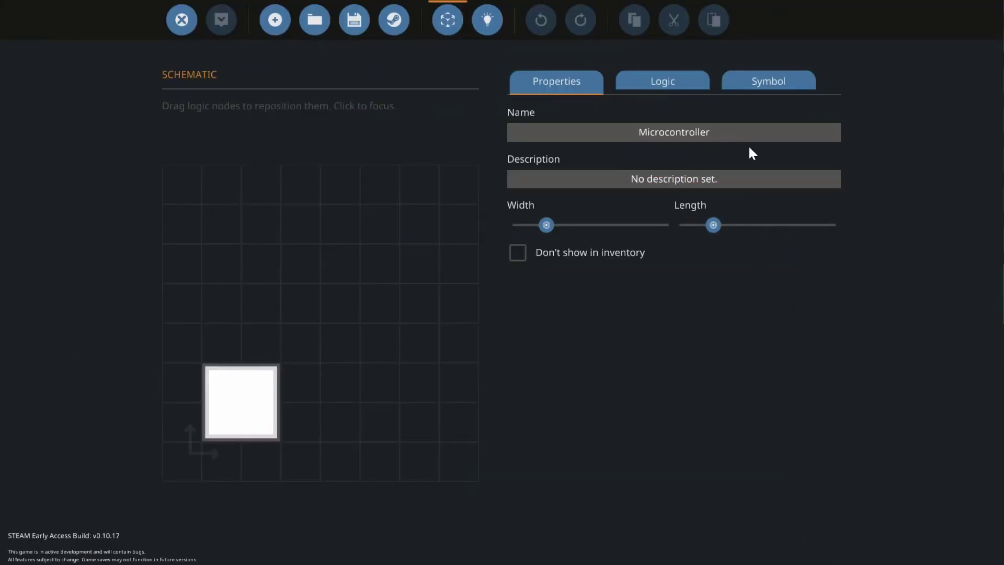
# - Name the microcontroller "5 flares" and widen it to 3
pyautogui.click(749, 133)
pyautogui.write('5 falres')
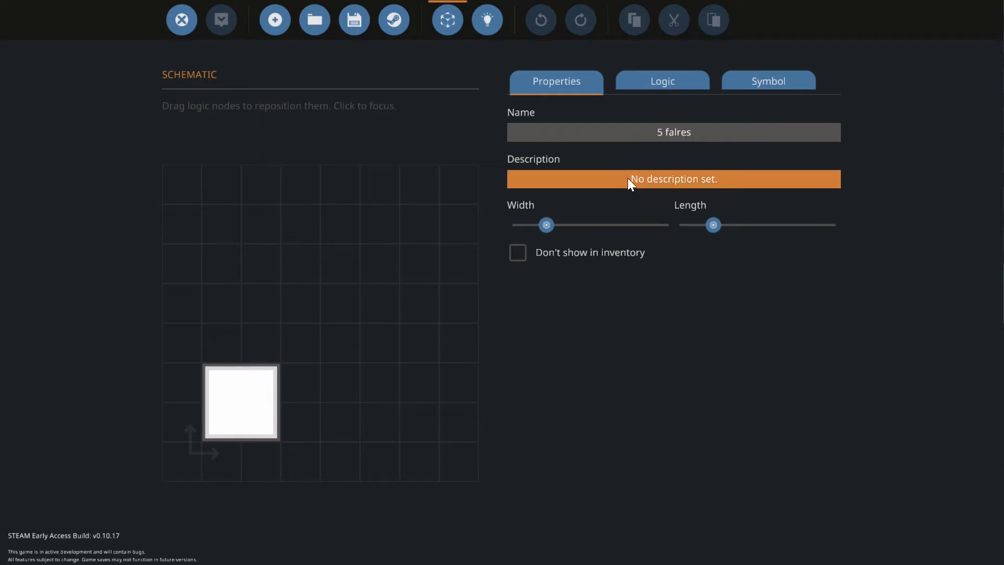
pyautogui.press('BackSpace')
pyautogui.press('BackSpace')
pyautogui.press('BackSpace')
pyautogui.press('BackSpace')
pyautogui.press('BackSpace')
pyautogui.write('lares')
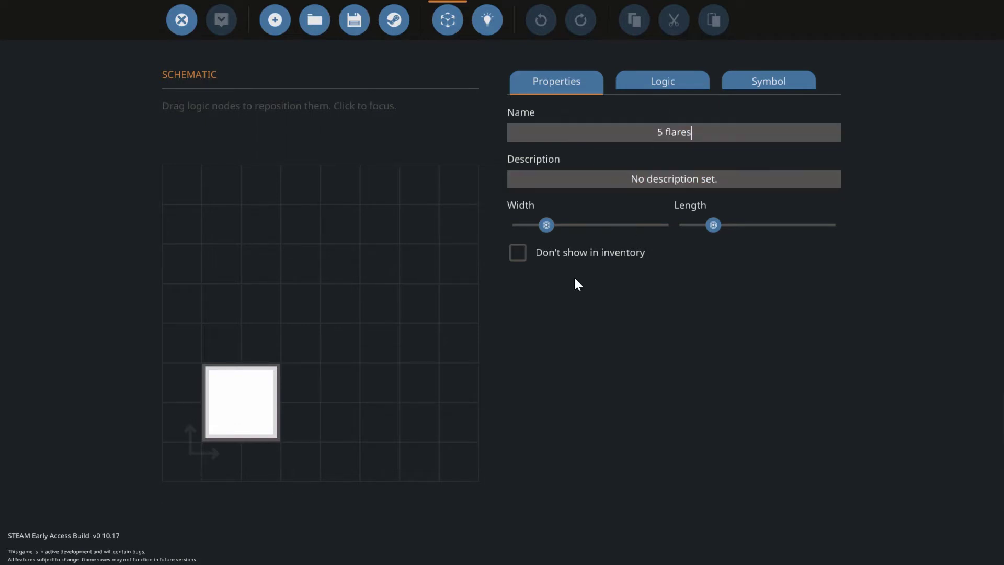
pyautogui.moveTo(546, 225); pyautogui.dragTo(561, 225)
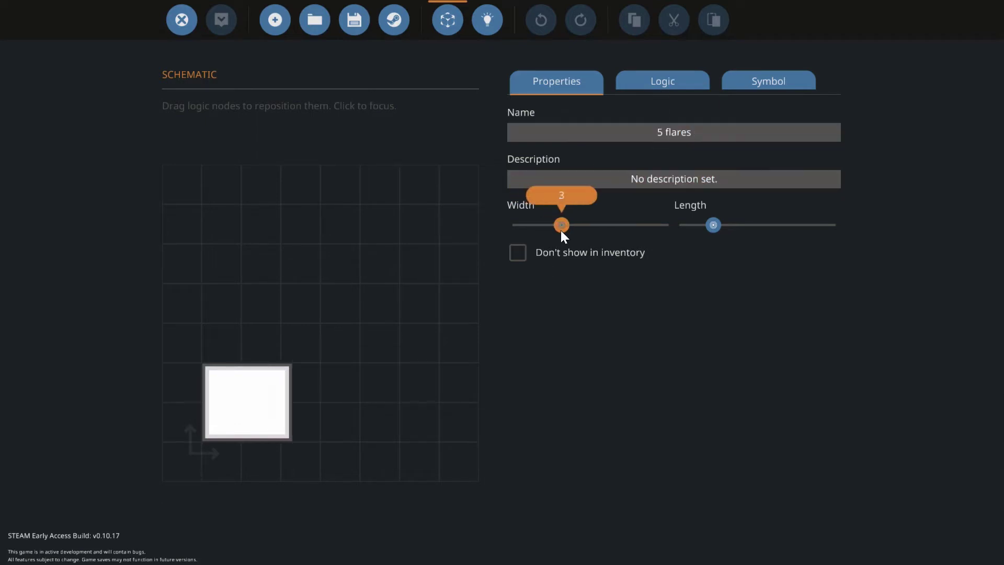
# - Add six logic nodes to the microcontroller and spread them so each occupies its own cell of the schematic
pyautogui.click(642, 83)
pyautogui.click(832, 127)
pyautogui.click(833, 127)
pyautogui.click(833, 127)
pyautogui.click(832, 127)
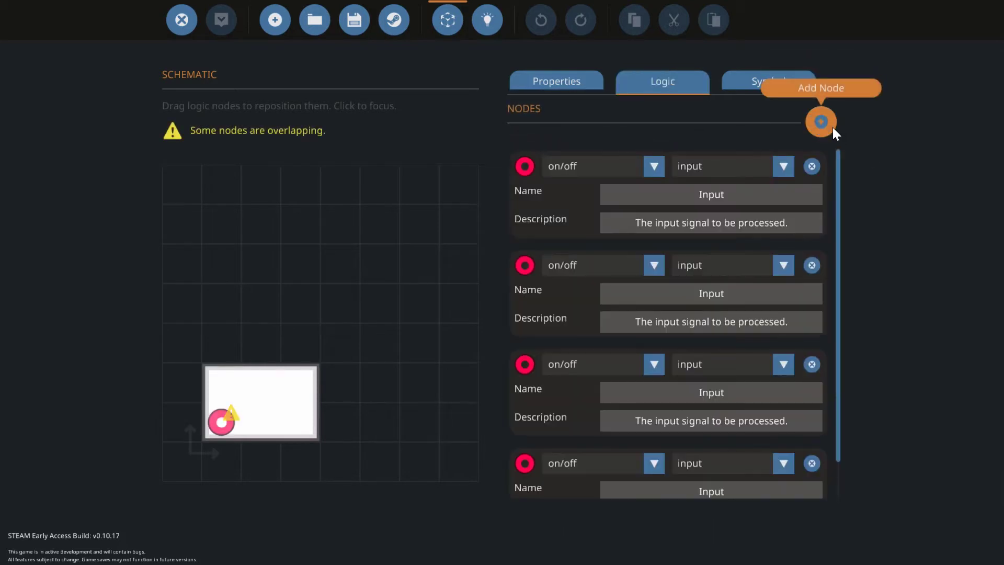
pyautogui.click(832, 127)
pyautogui.click(832, 127)
pyautogui.moveTo(219, 430); pyautogui.dragTo(220, 391)
pyautogui.moveTo(221, 424); pyautogui.dragTo(259, 422)
pyautogui.moveTo(221, 424); pyautogui.dragTo(309, 424)
# - Change the first five on/off nodes from input to output
pyautogui.click(722, 166)
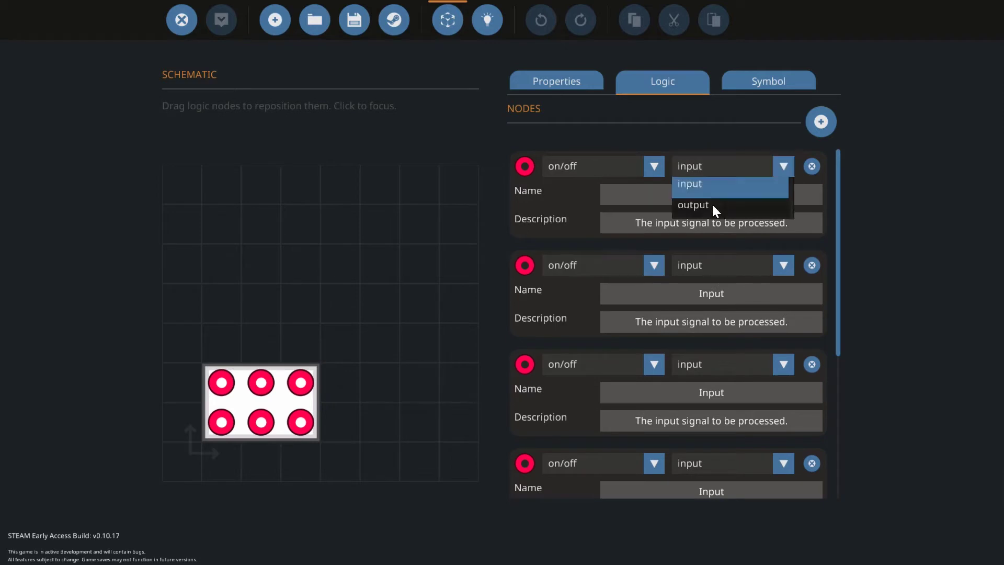
pyautogui.click(713, 206)
pyautogui.click(721, 265)
pyautogui.click(717, 306)
pyautogui.click(721, 364)
pyautogui.click(720, 402)
pyautogui.scroll(-3, 702, 324)
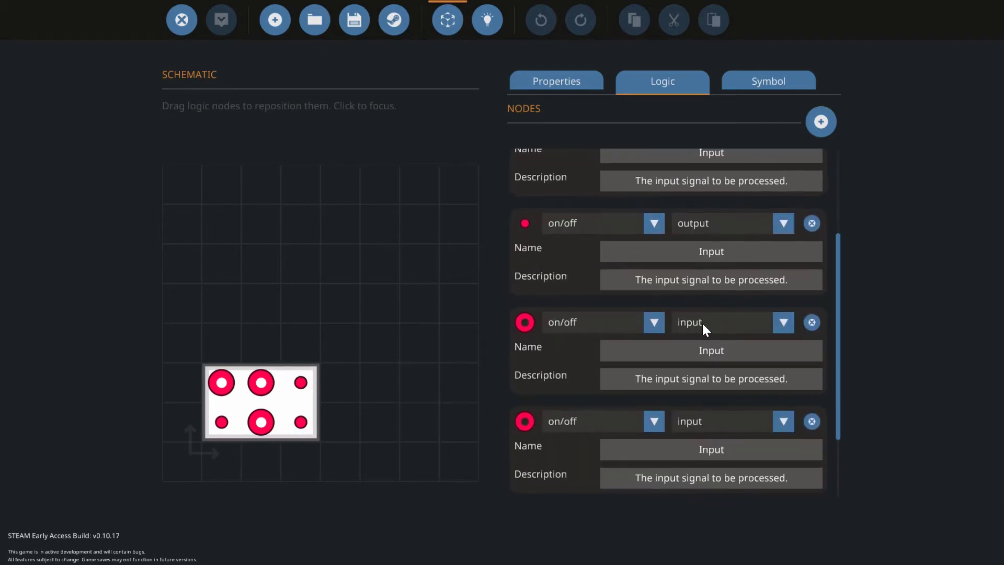
pyautogui.click(703, 323)
pyautogui.click(710, 367)
pyautogui.scroll(-2, 708, 369)
pyautogui.click(706, 328)
pyautogui.click(713, 370)
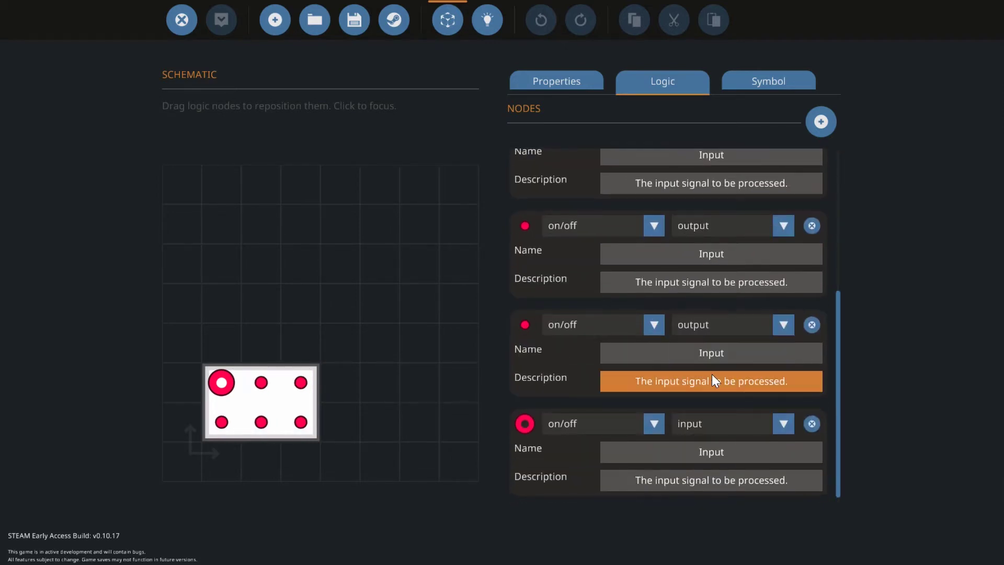
# - Name the five output nodes 1, 2, 3, 4 and 5 in order
pyautogui.scroll(5, 739, 244)
pyautogui.click(740, 197)
pyautogui.write('1')
pyautogui.click(696, 294)
pyautogui.write('2')
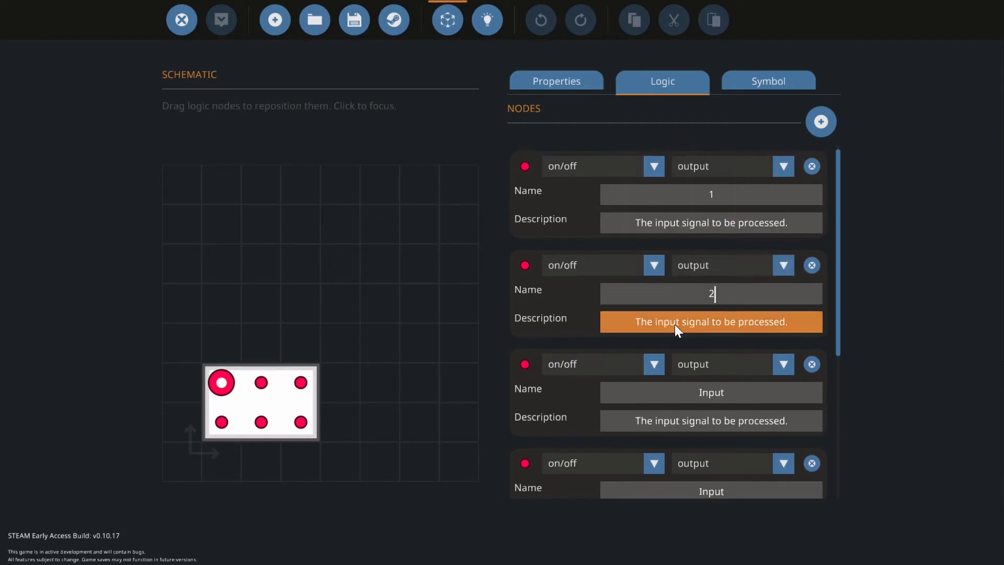
pyautogui.scroll(-3, 675, 326)
pyautogui.click(679, 281)
pyautogui.write('3')
pyautogui.click(622, 378)
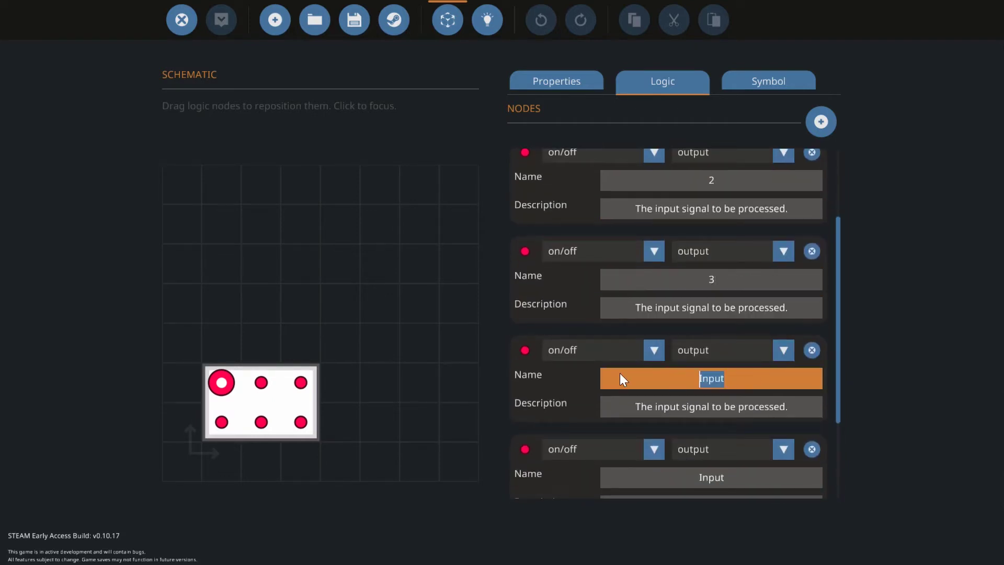
pyautogui.write('4')
pyautogui.click(634, 475)
pyautogui.write('5')
pyautogui.scroll(-3, 723, 459)
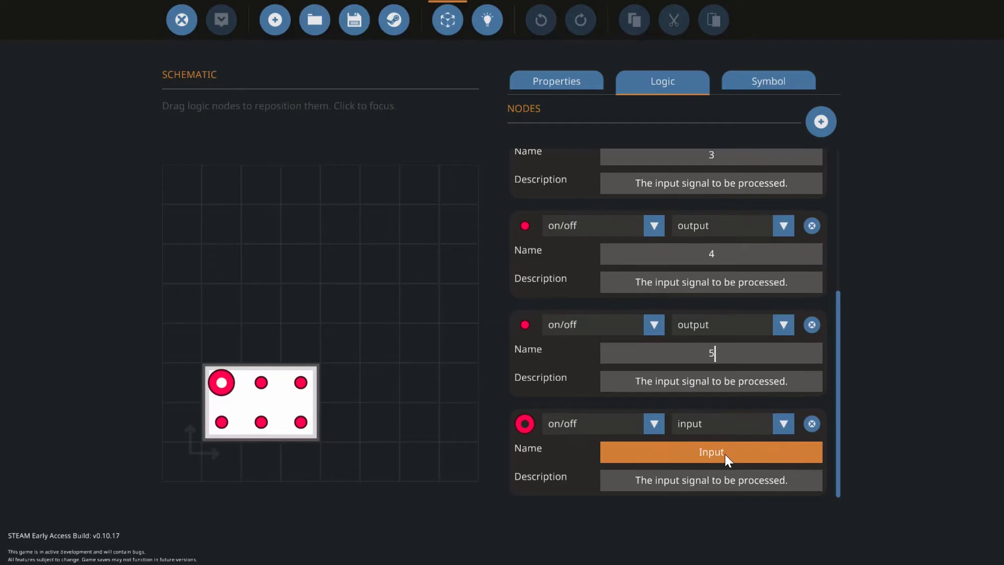
# - Add a Pulse (Toggle to Push) gate after the input in the microcontroller's logic and shift both nodes left
pyautogui.click(487, 20)
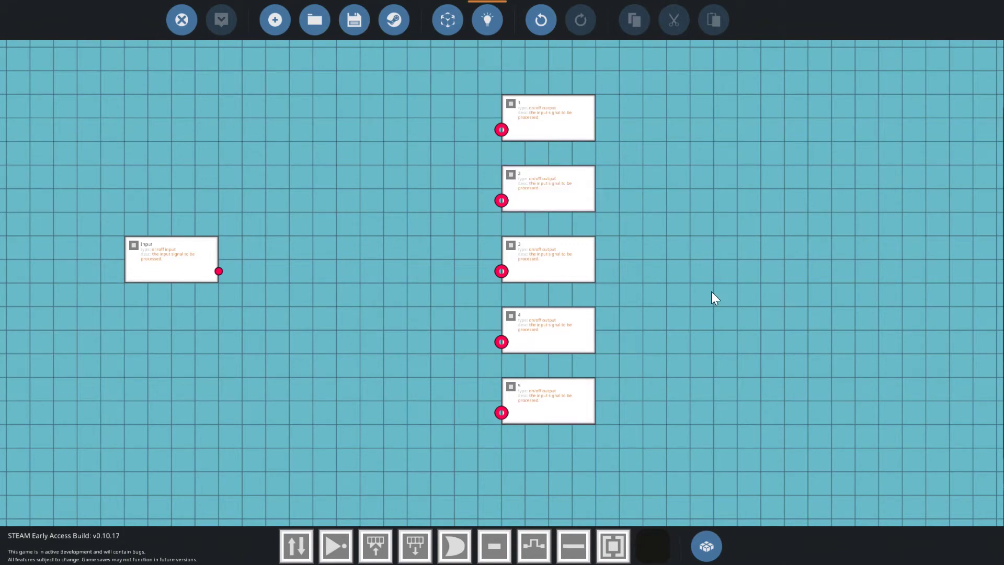
pyautogui.press('Tab')
pyautogui.click(468, 149)
pyautogui.moveTo(166, 209); pyautogui.dragTo(294, 273)
pyautogui.press('Tab')
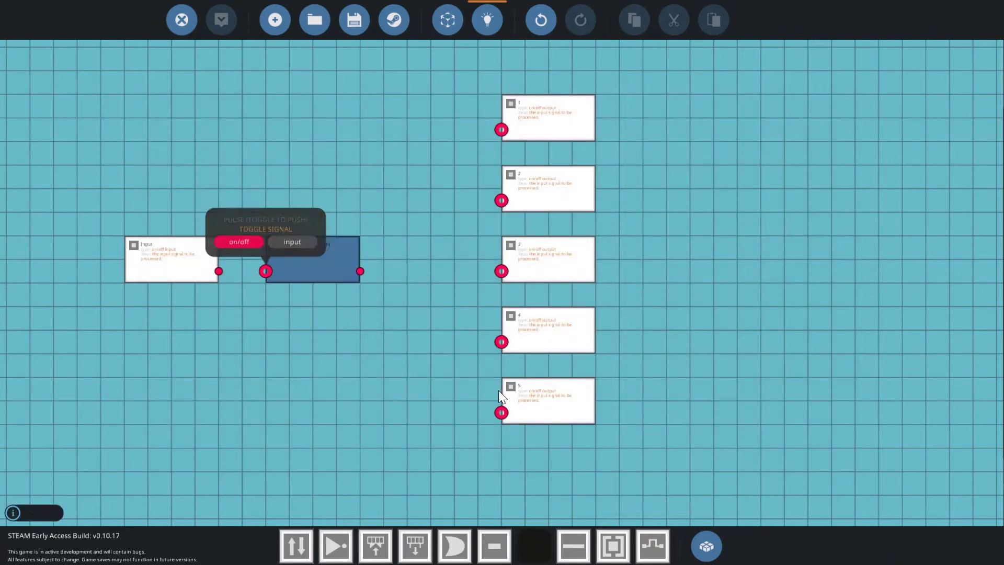
pyautogui.moveTo(218, 266); pyautogui.dragTo(147, 266)
pyautogui.moveTo(324, 269); pyautogui.dragTo(251, 270)
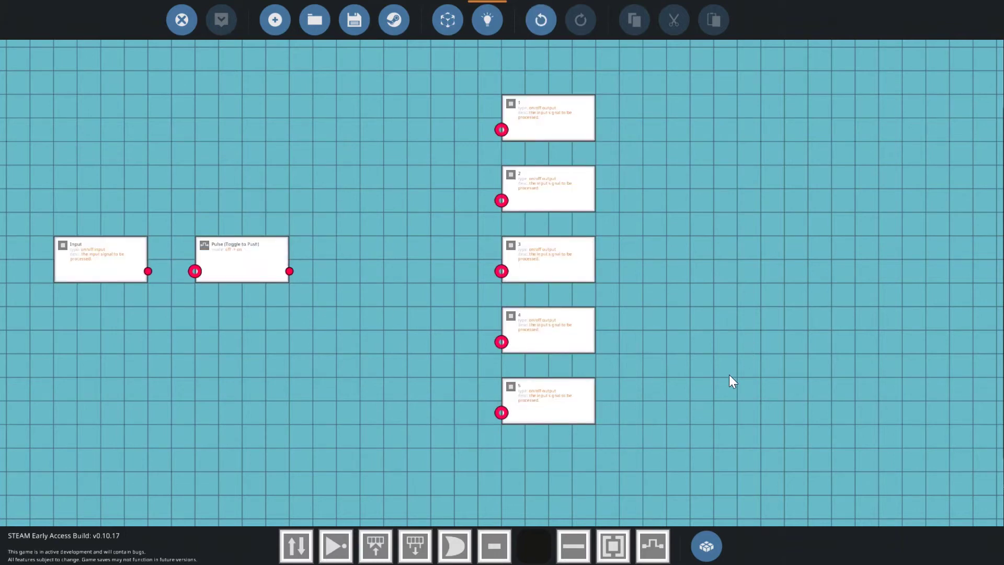
# - Find the Up/Down Counter and Threshold gates and add them to the logic hotbar
pyautogui.press('Tab')
pyautogui.write('updown')
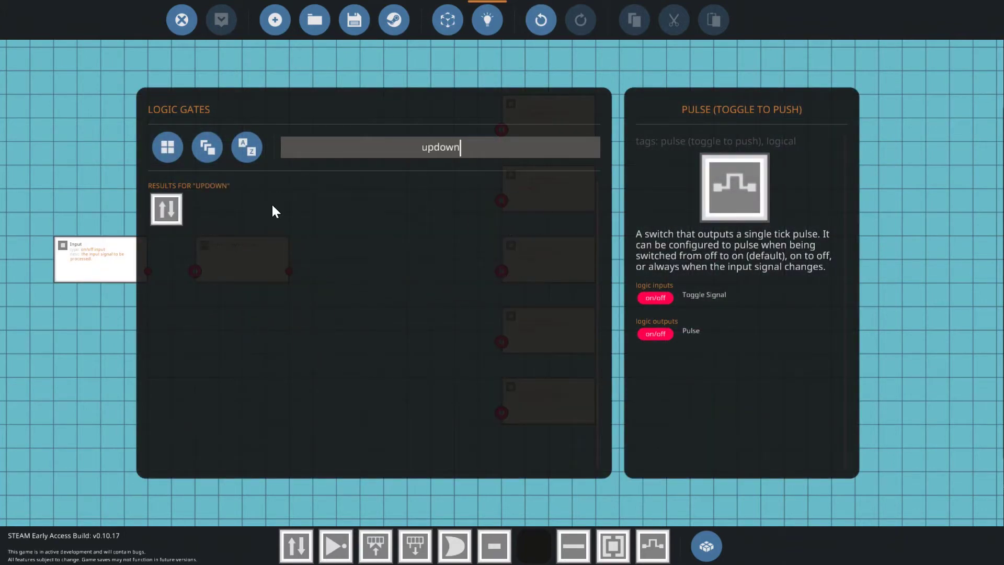
pyautogui.moveTo(166, 209); pyautogui.dragTo(534, 544)
pyautogui.moveTo(471, 148); pyautogui.dragTo(302, 143)
pyautogui.write('th')
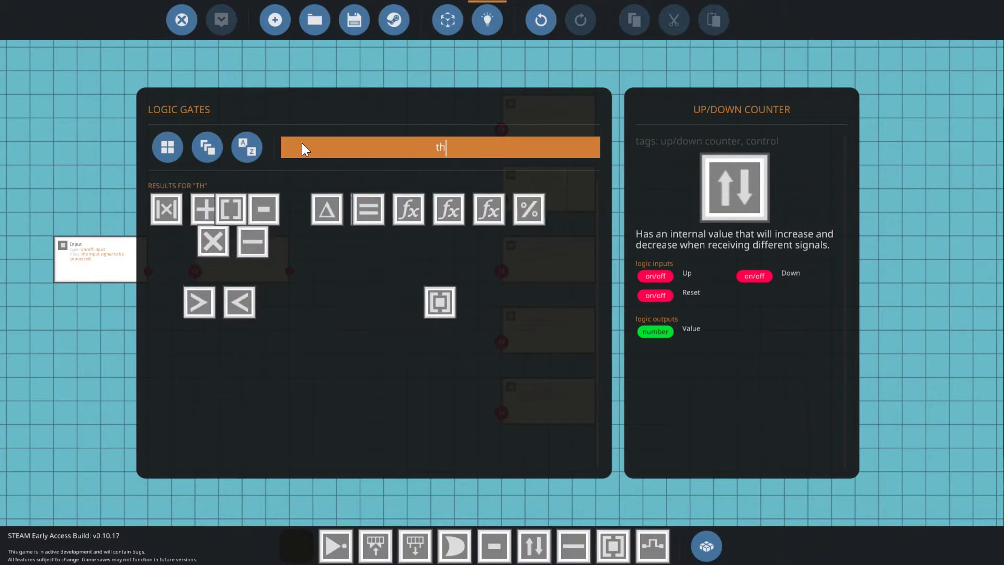
pyautogui.write('re')
pyautogui.moveTo(166, 209); pyautogui.dragTo(561, 544)
pyautogui.press('Tab')
# - Place an Up/Down Counter after the Pulse gate and move the input, pulse and counter left to make room before the outputs
pyautogui.click(539, 544)
pyautogui.click(347, 316)
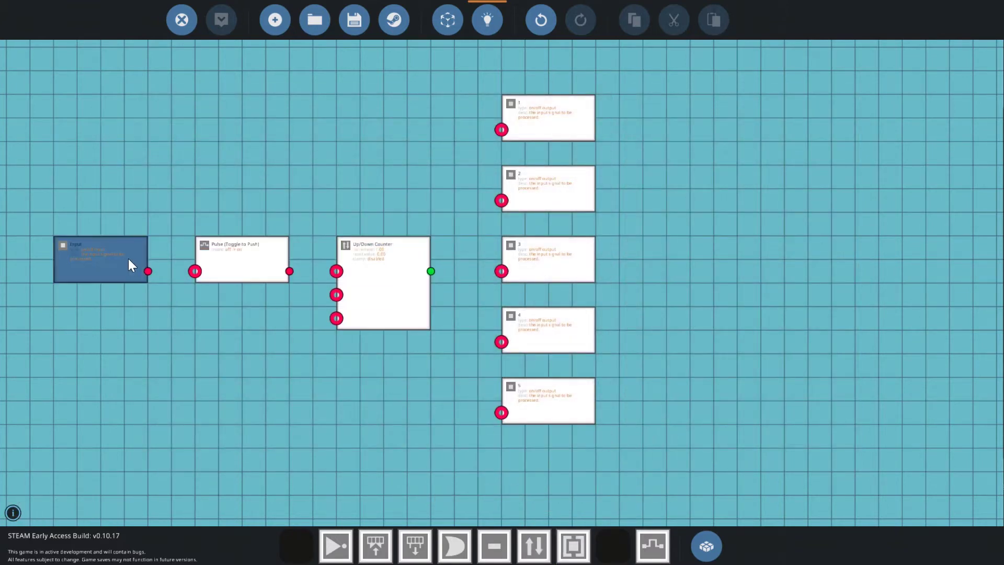
pyautogui.moveTo(127, 258); pyautogui.dragTo(57, 262)
pyautogui.scroll(-3, 215, 371)
pyautogui.moveTo(223, 316); pyautogui.dragTo(514, 310)
pyautogui.moveTo(458, 272); pyautogui.dragTo(423, 272)
pyautogui.moveTo(567, 274); pyautogui.dragTo(477, 274)
pyautogui.moveTo(686, 287); pyautogui.dragTo(590, 285)
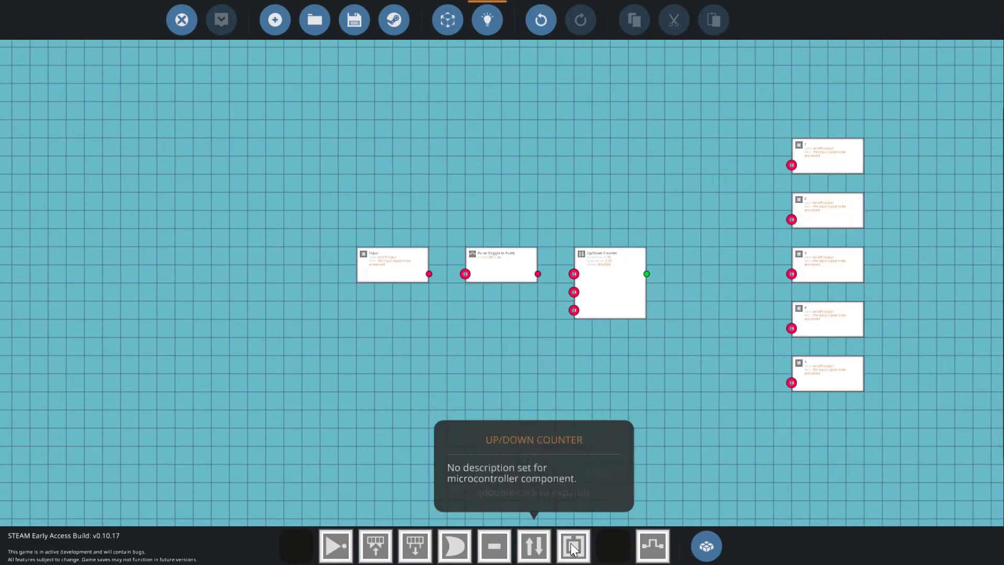
# - Place five Threshold gates in a column, one in front of each output node
pyautogui.moveTo(573, 547); pyautogui.dragTo(695, 222)
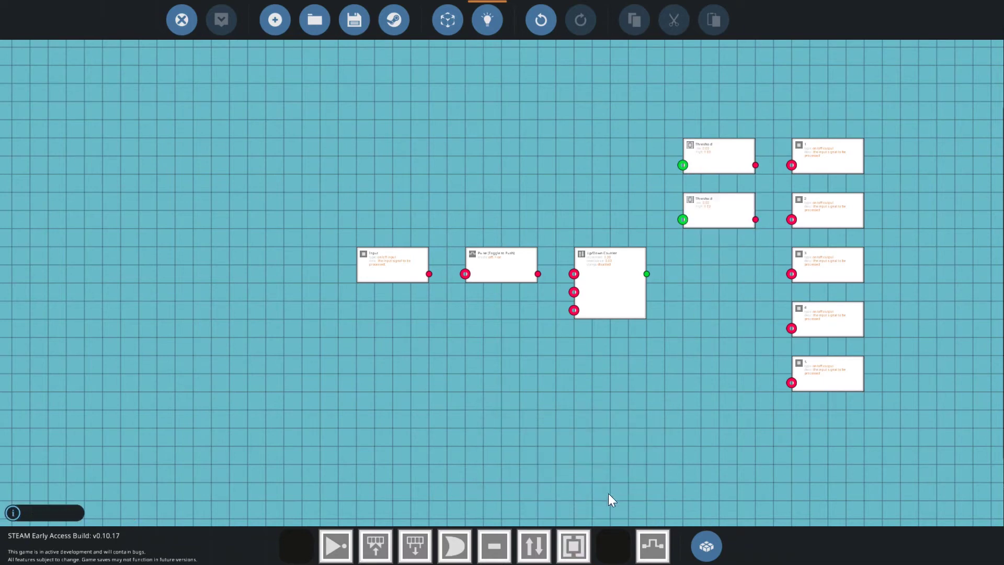
pyautogui.click(584, 545)
pyautogui.click(698, 276)
pyautogui.click(576, 546)
pyautogui.click(700, 333)
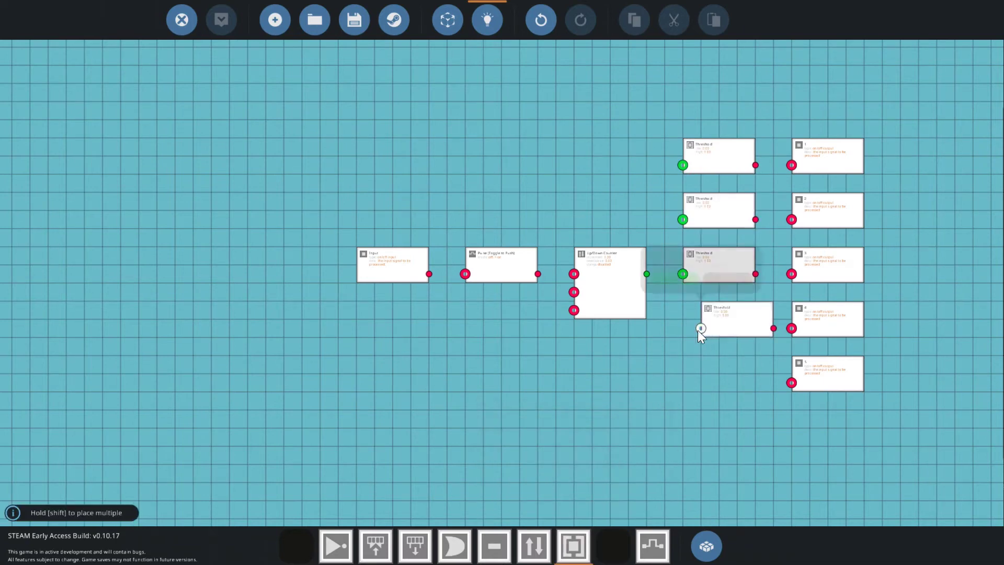
pyautogui.click(700, 330)
pyautogui.moveTo(573, 547); pyautogui.dragTo(695, 378)
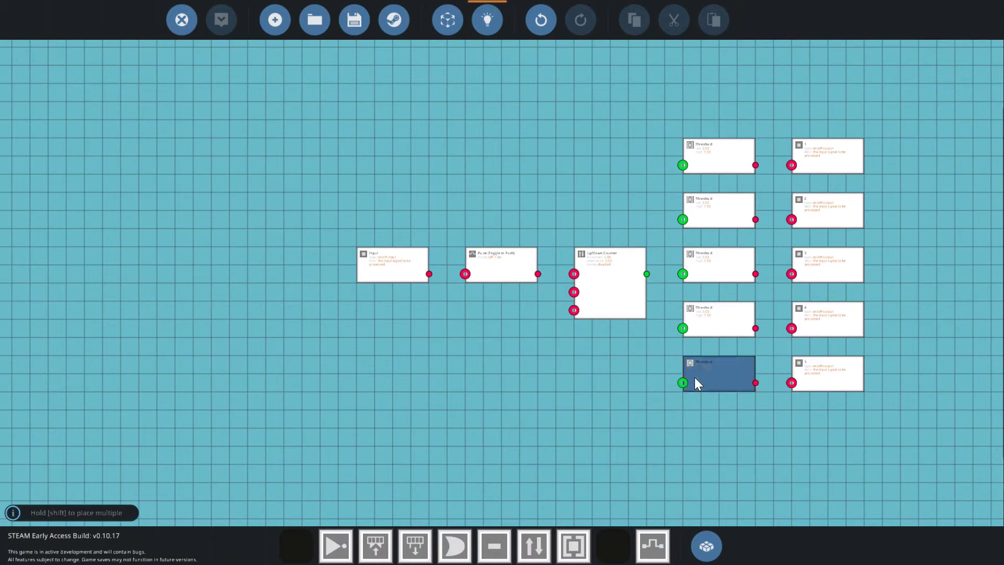
# - Connect the input to the Pulse gate's toggle signal, and the pulse output to the counter's Up input
pyautogui.moveTo(637, 410); pyautogui.dragTo(481, 409)
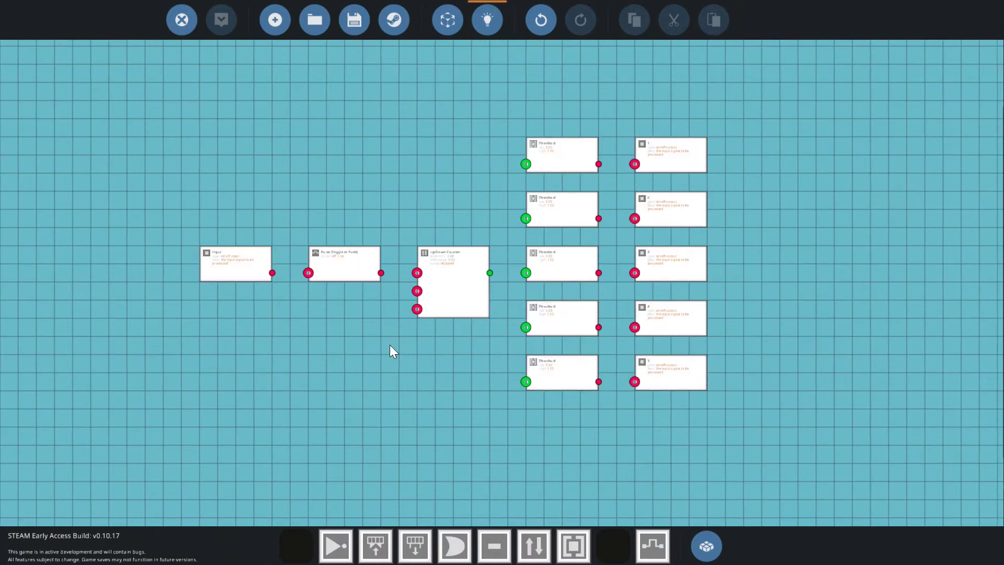
pyautogui.moveTo(273, 273); pyautogui.dragTo(309, 272)
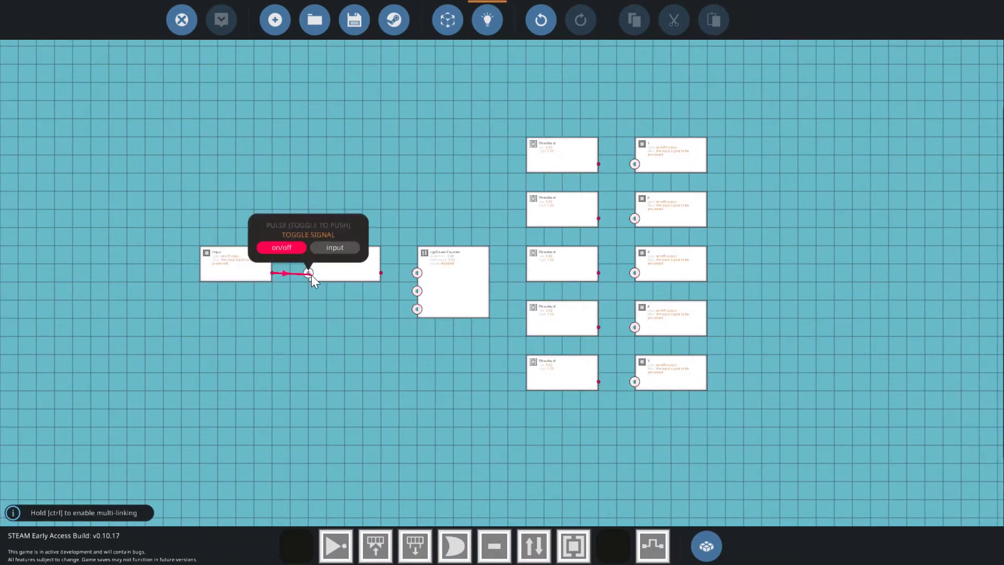
pyautogui.scroll(3, 329, 295)
pyautogui.moveTo(216, 259); pyautogui.dragTo(302, 259)
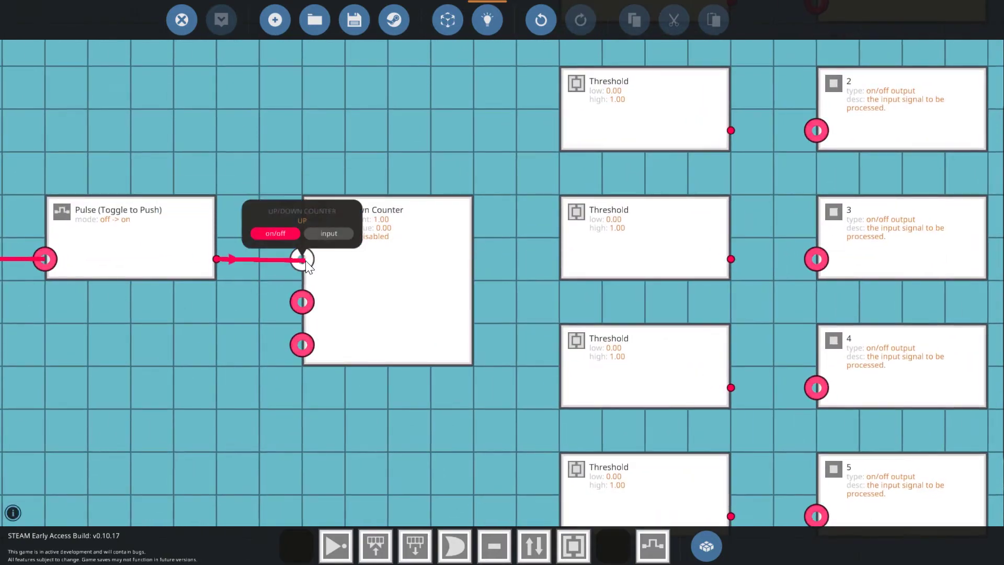
# - Connect the counter's value output to all five Threshold gates, and each Threshold's output to its matching output node 1 to 5
pyautogui.scroll(-3, 397, 314)
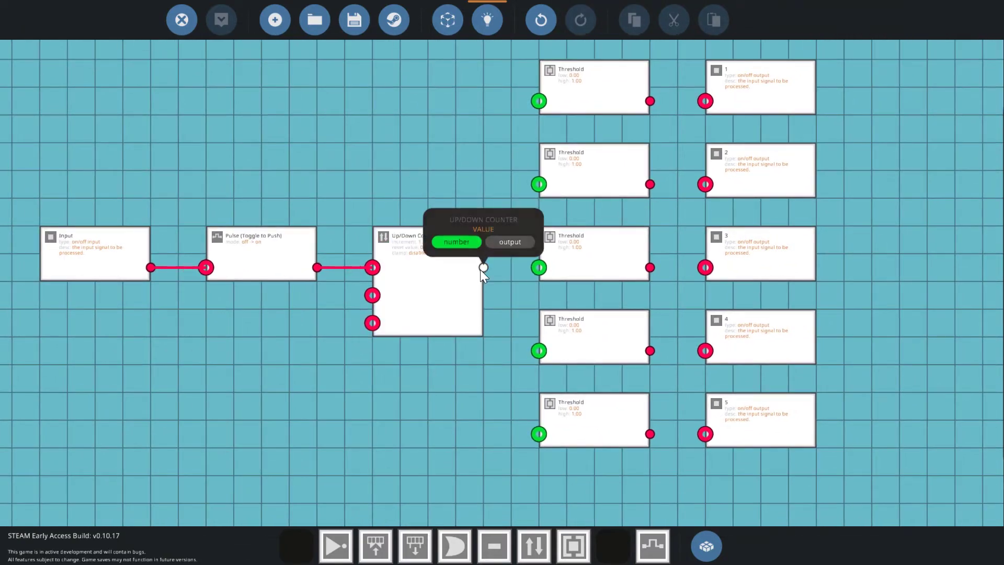
pyautogui.moveTo(481, 268); pyautogui.dragTo(538, 433)
pyautogui.moveTo(694, 120); pyautogui.dragTo(643, 146)
pyautogui.moveTo(587, 229); pyautogui.dragTo(643, 229)
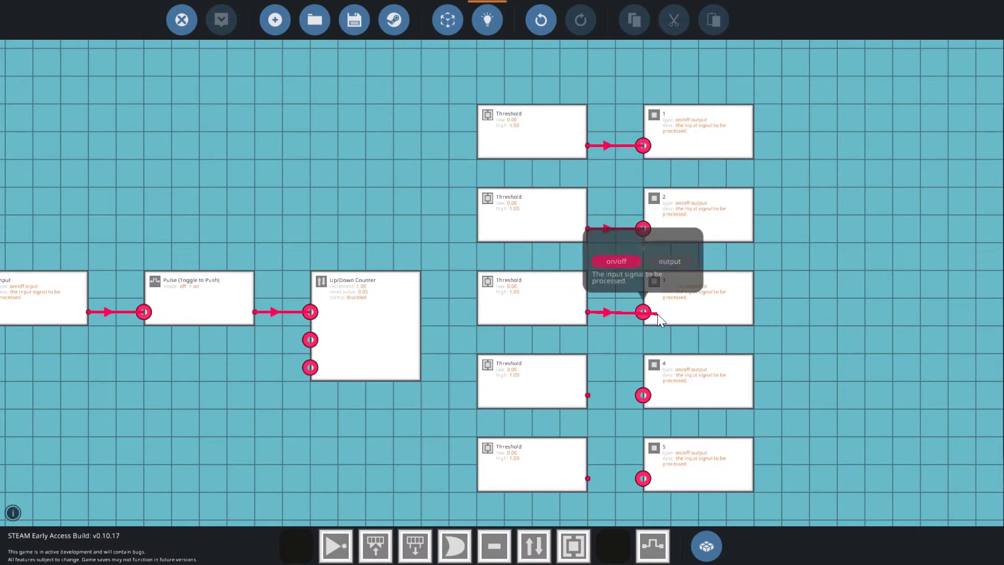
pyautogui.moveTo(587, 312); pyautogui.dragTo(643, 312)
pyautogui.moveTo(587, 395); pyautogui.dragTo(643, 395)
pyautogui.moveTo(588, 478); pyautogui.dragTo(642, 478)
# - Set the Up/Down Counter's maximum to 5 and enable its clamp
pyautogui.click(394, 348)
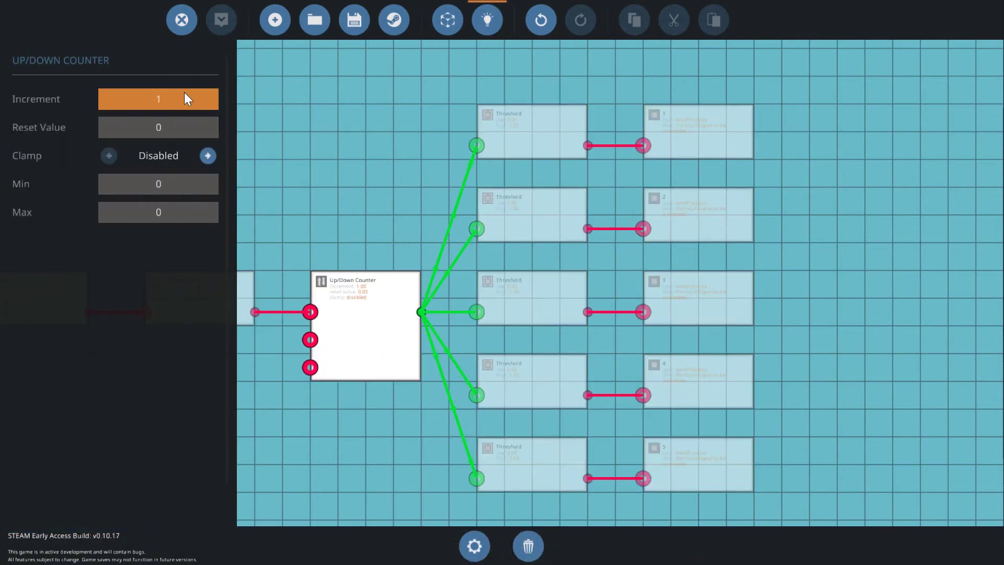
pyautogui.click(204, 216)
pyautogui.write('5')
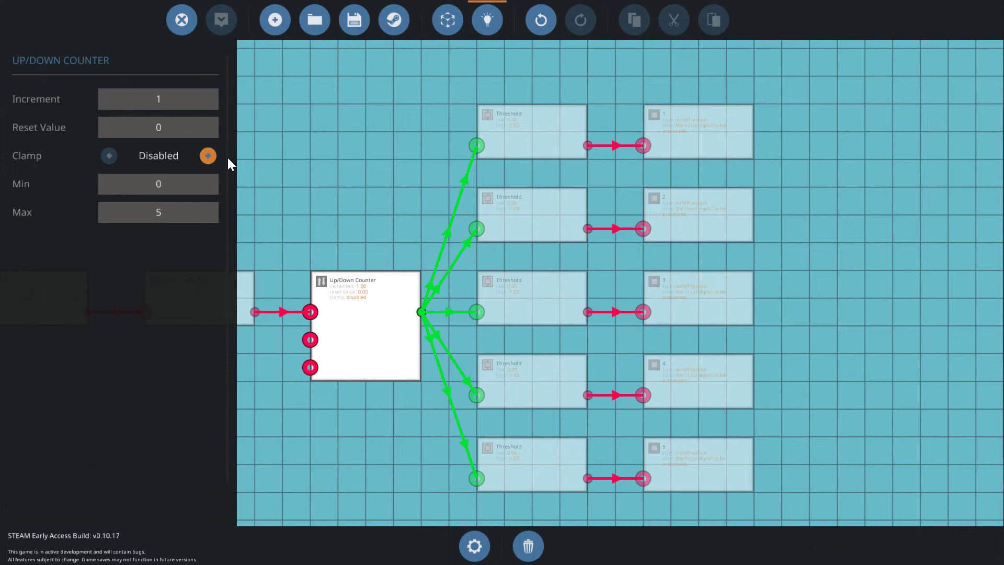
pyautogui.click(208, 155)
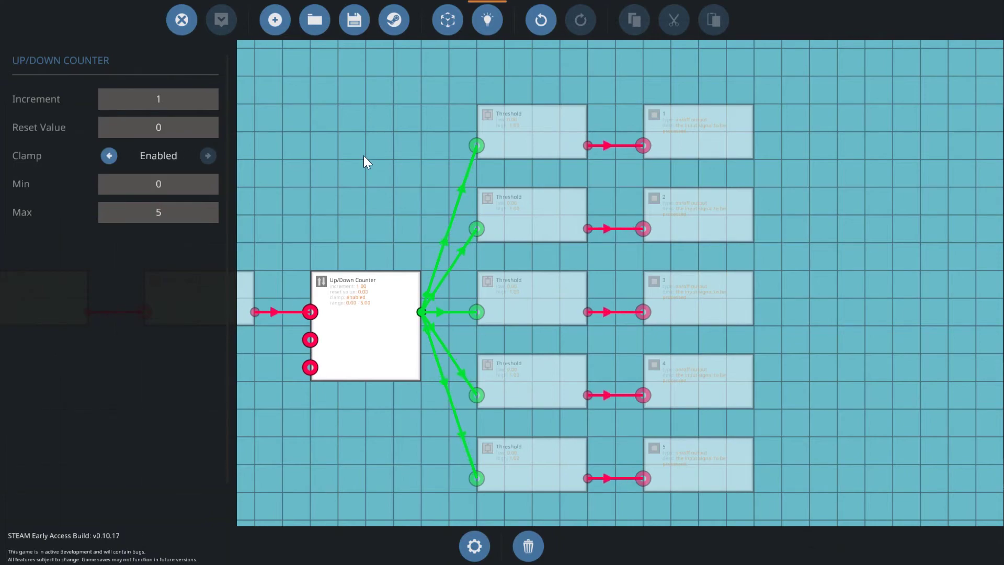
pyautogui.click(363, 155)
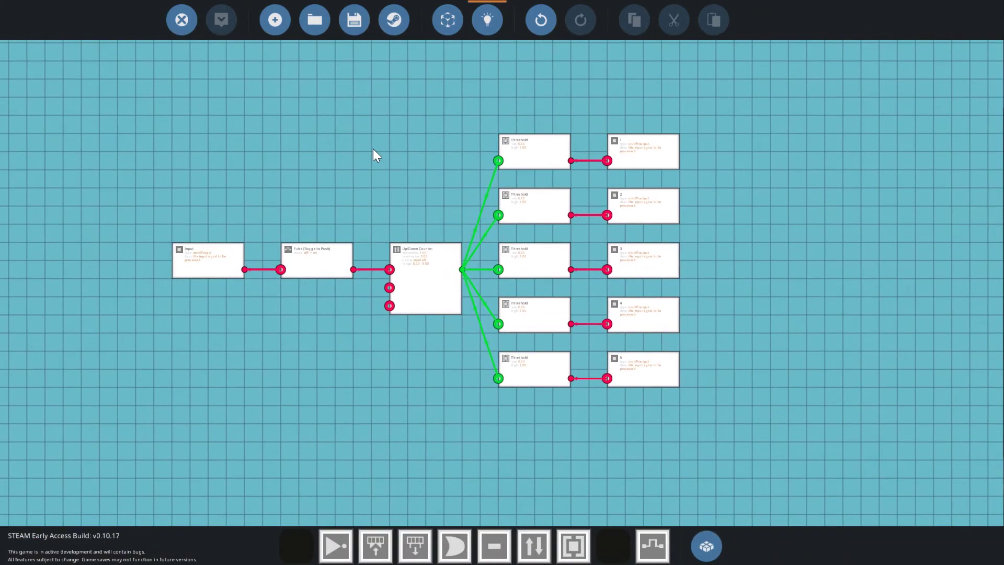
# - Set the Threshold gate for output 1 to a low threshold of 0.9 and a high threshold of 1.1
pyautogui.scroll(3, 373, 150)
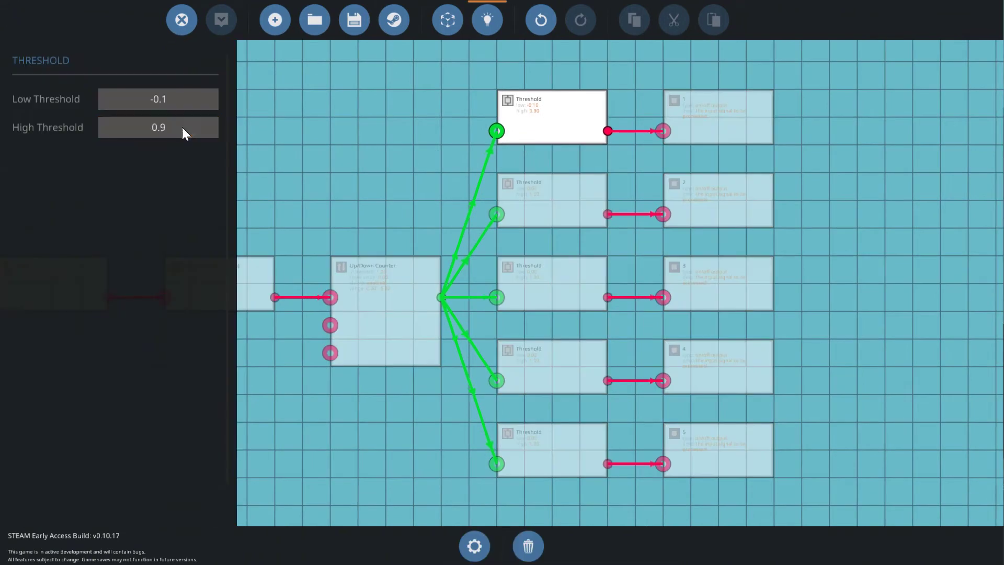
pyautogui.moveTo(182, 127); pyautogui.dragTo(89, 117)
pyautogui.click(157, 105)
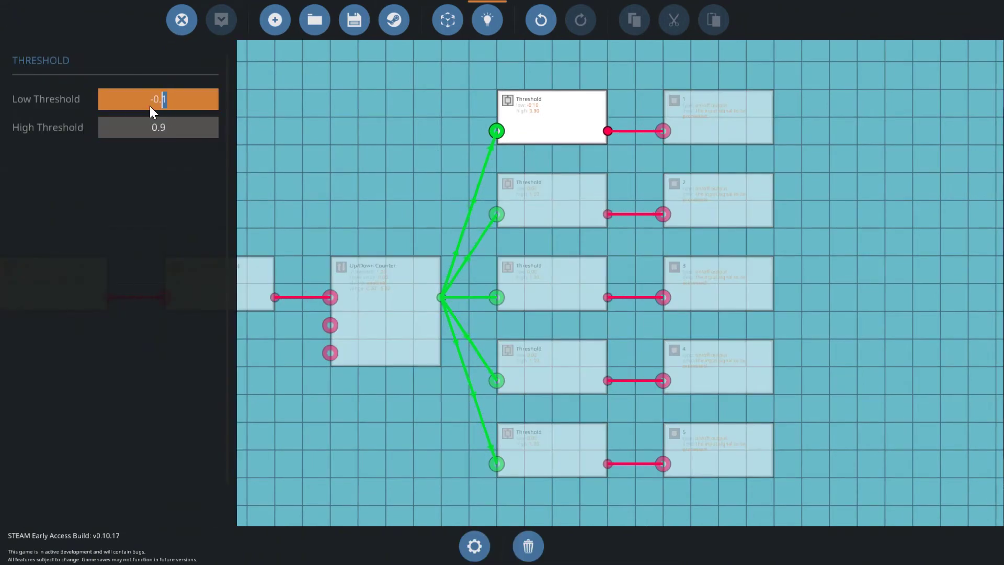
pyautogui.click(114, 102)
pyautogui.write('0.9')
pyautogui.click(188, 123)
pyautogui.write('1.1')
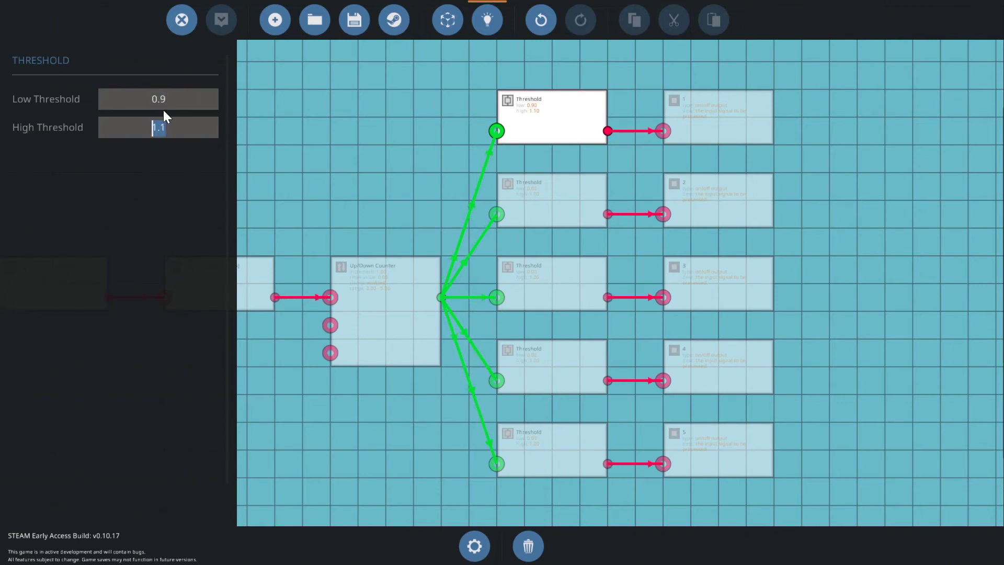
pyautogui.click(175, 124)
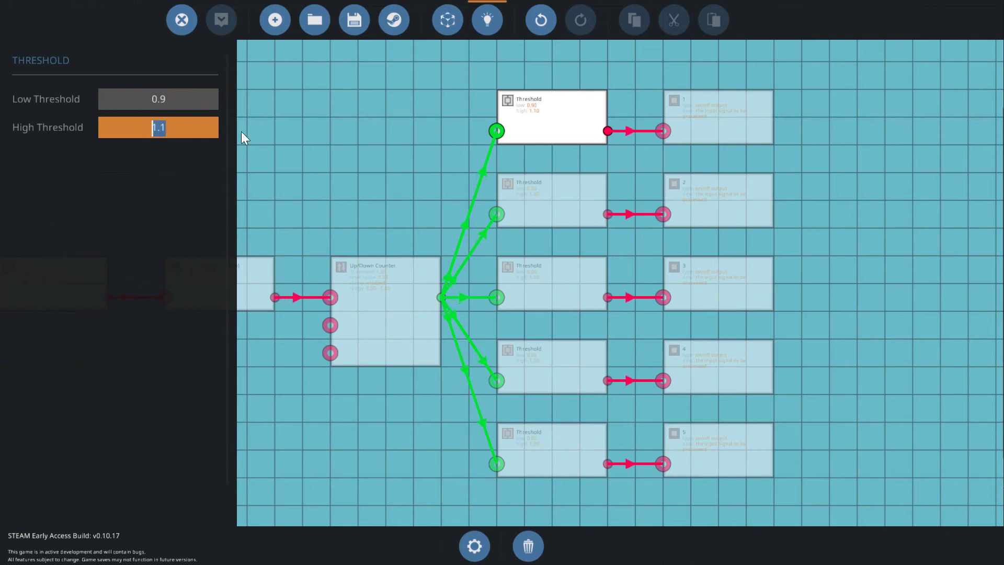
pyautogui.click(369, 139)
pyautogui.click(369, 139)
# - Set the Threshold gate for output 2 to a low threshold of 1.9 and a high threshold of 2.1
pyautogui.click(585, 184)
pyautogui.click(150, 104)
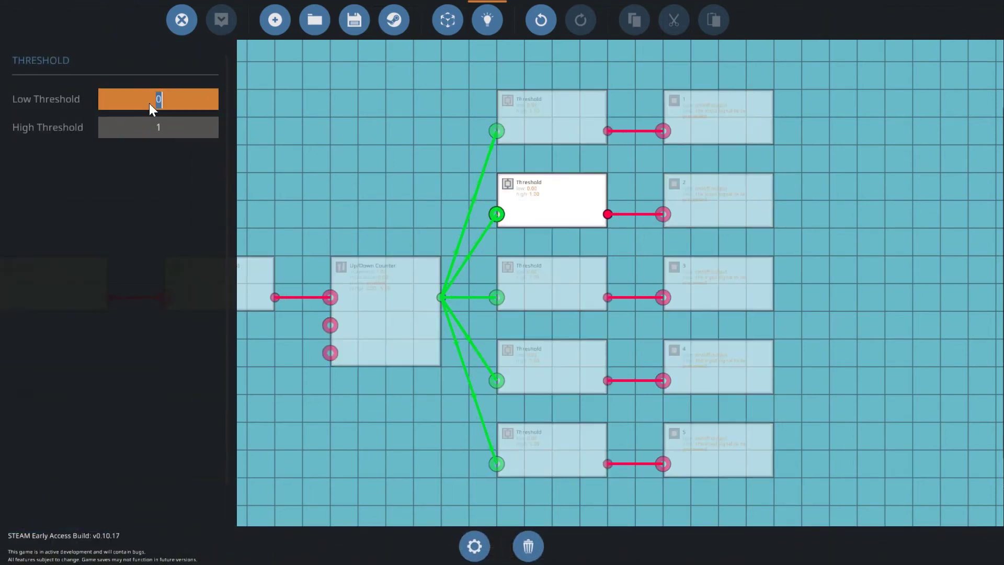
pyautogui.write('1.9')
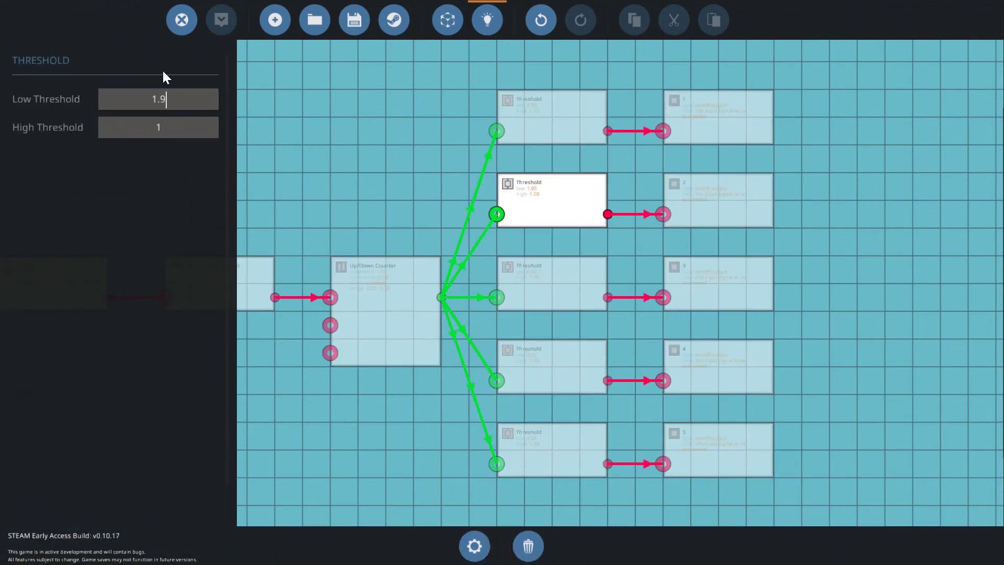
pyautogui.write('2.1')
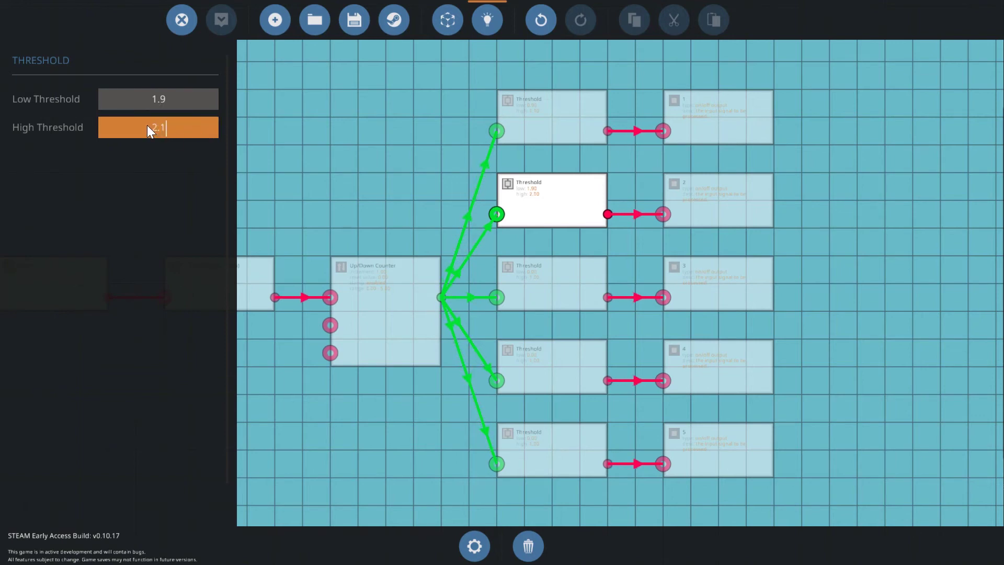
# - Set the Threshold gate for output 3 to a low threshold of 2.9 and a high threshold of 3.1
pyautogui.click(529, 285)
pyautogui.click(142, 100)
pyautogui.write('2.9')
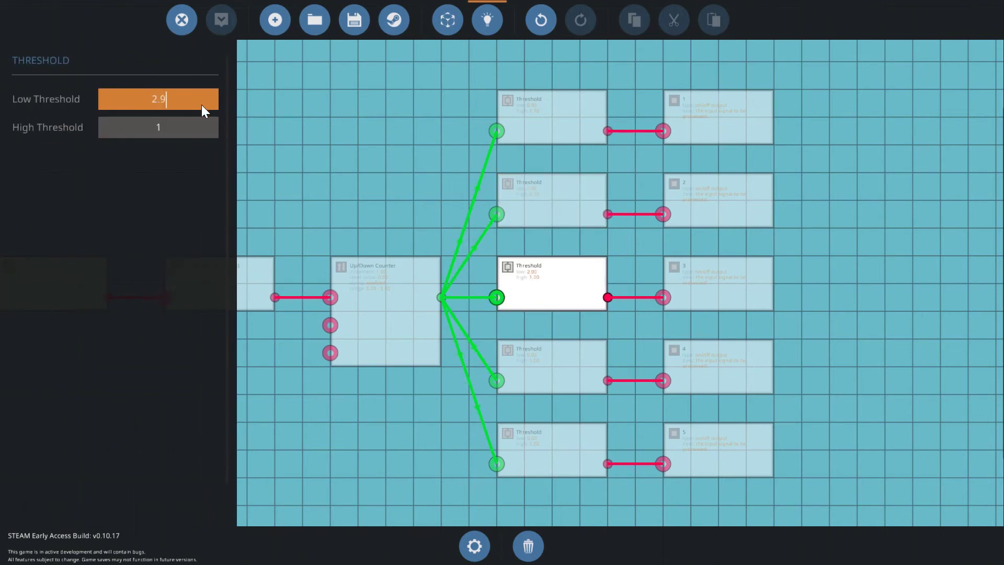
pyautogui.click(161, 127)
pyautogui.write('2.')
pyautogui.press('BackSpace')
pyautogui.press('BackSpace')
pyautogui.write('3.1')
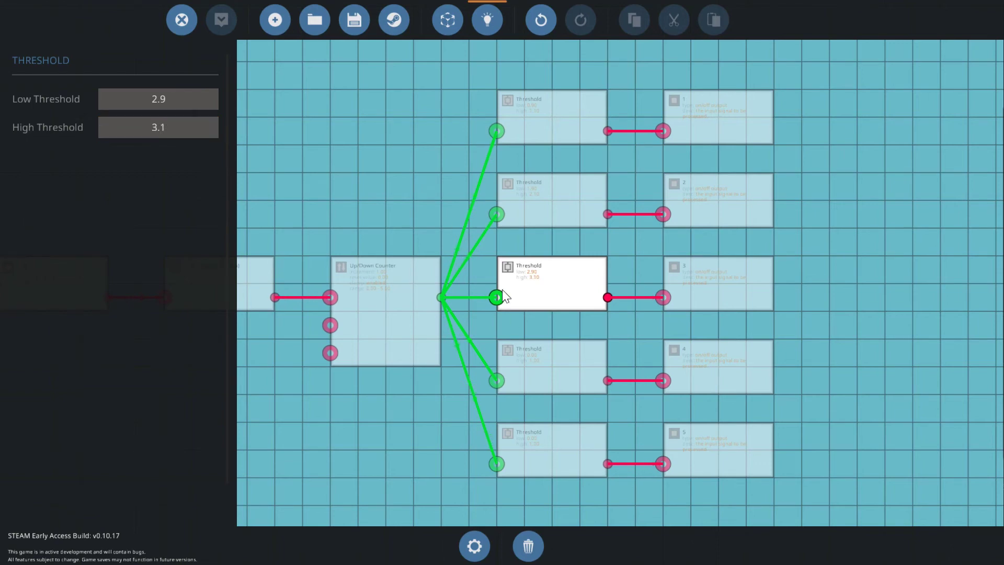
# - Set the Threshold gate for output 4 to a low threshold of 3.9 and a high threshold of 4.1
pyautogui.click(525, 365)
pyautogui.click(150, 99)
pyautogui.write('3.9')
pyautogui.click(148, 123)
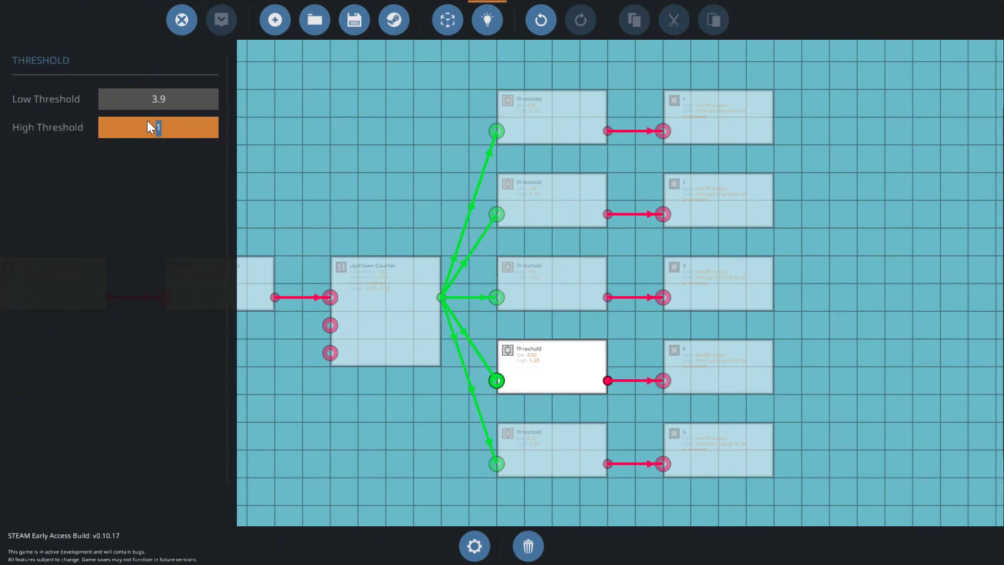
pyautogui.write('4.1')
# - Set the Threshold gate for output 5 to a low threshold of 4.9 and a high threshold of 5.1
pyautogui.click(525, 449)
pyautogui.click(157, 100)
pyautogui.write('4.9')
pyautogui.click(203, 131)
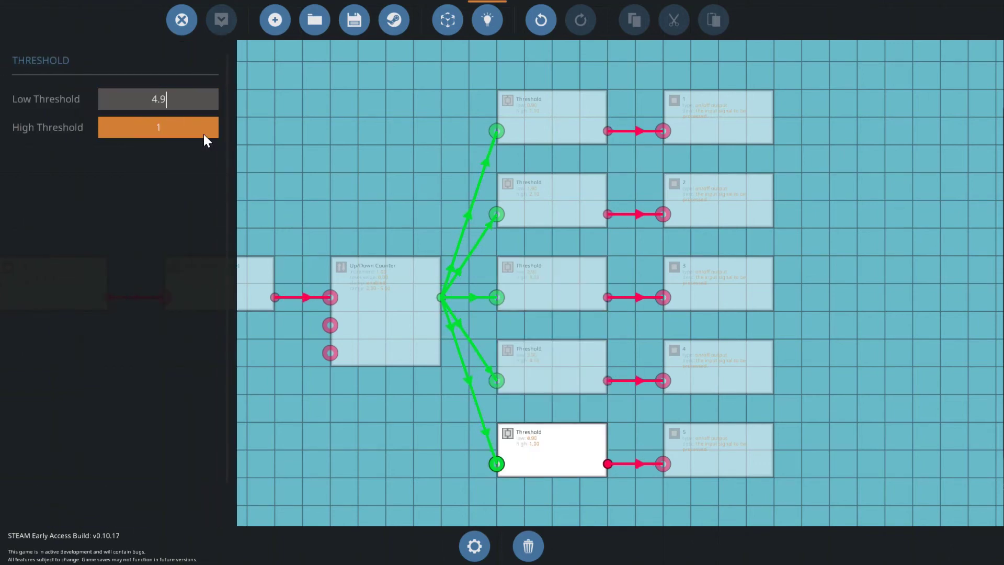
pyautogui.write('5.1')
pyautogui.press('Tab')
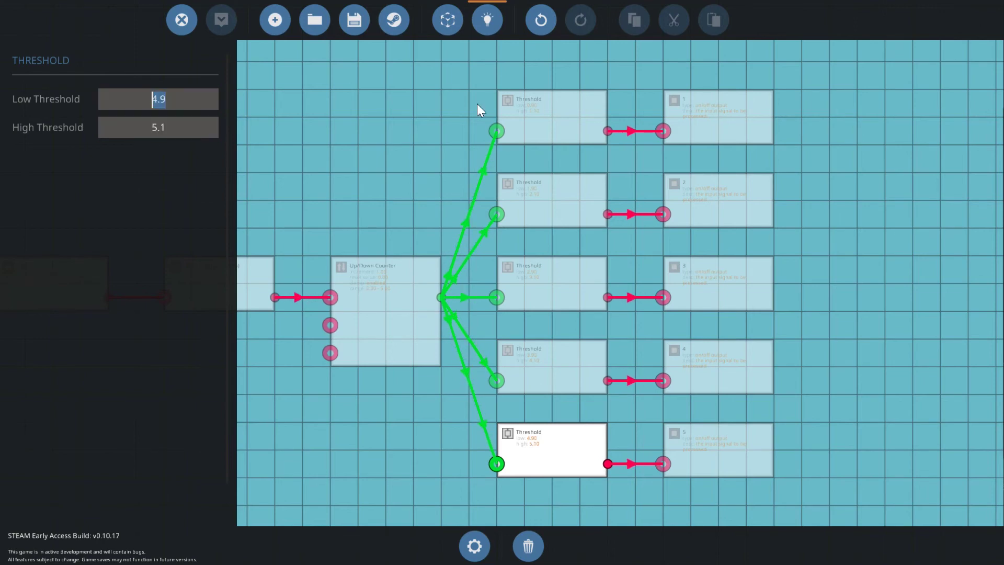
# - Return to the microcontroller's properties and save it as "5 flares 2"
pyautogui.click(448, 19)
pyautogui.click(556, 85)
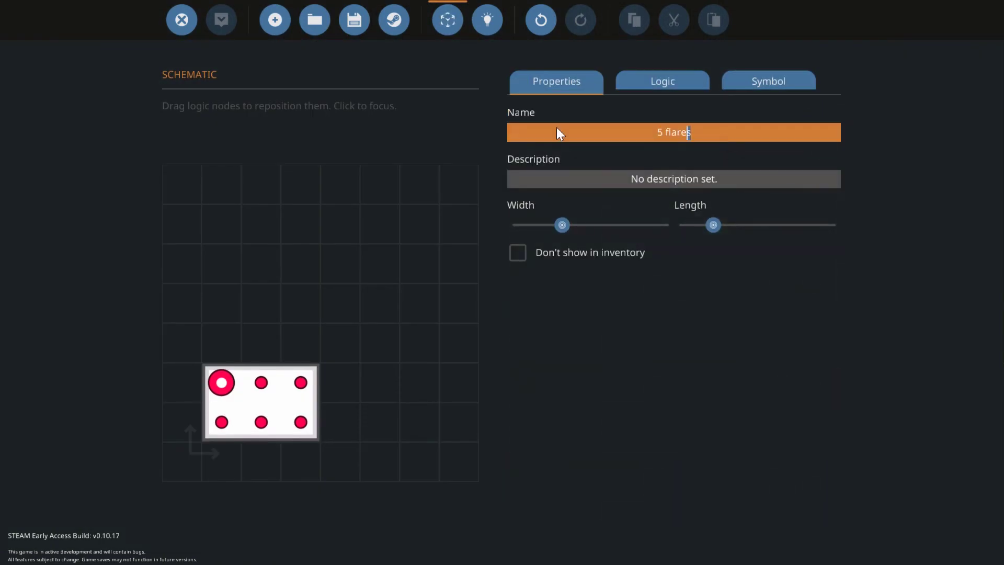
pyautogui.click(354, 19)
pyautogui.write('5 flares 2')
pyautogui.press('Return')
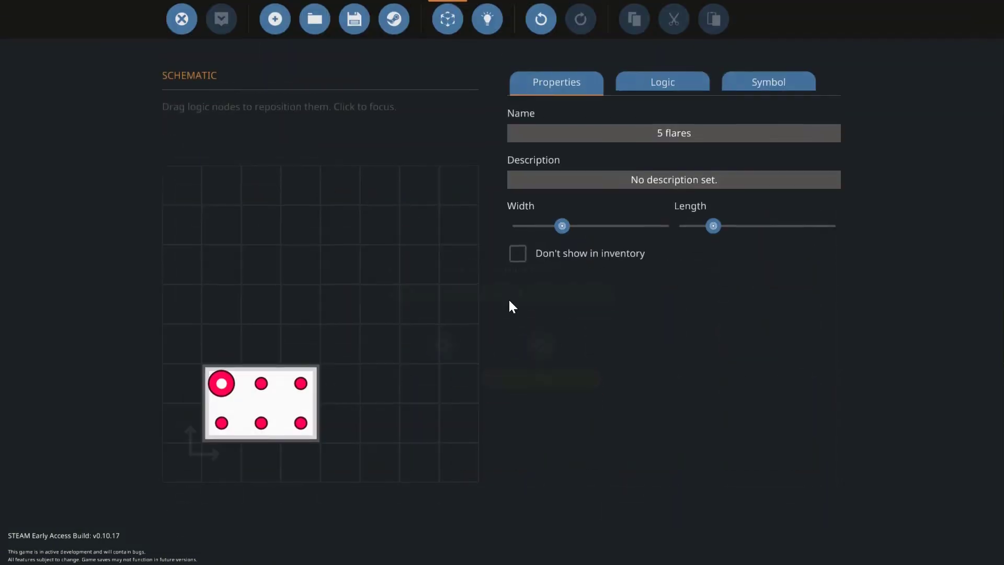
# - Search the component inventory for "fla", add the 5 flares microcontroller to the hotbar and place it on the platform beside the launchers
pyautogui.press('Escape')
pyautogui.press('Tab')
pyautogui.write('fla')
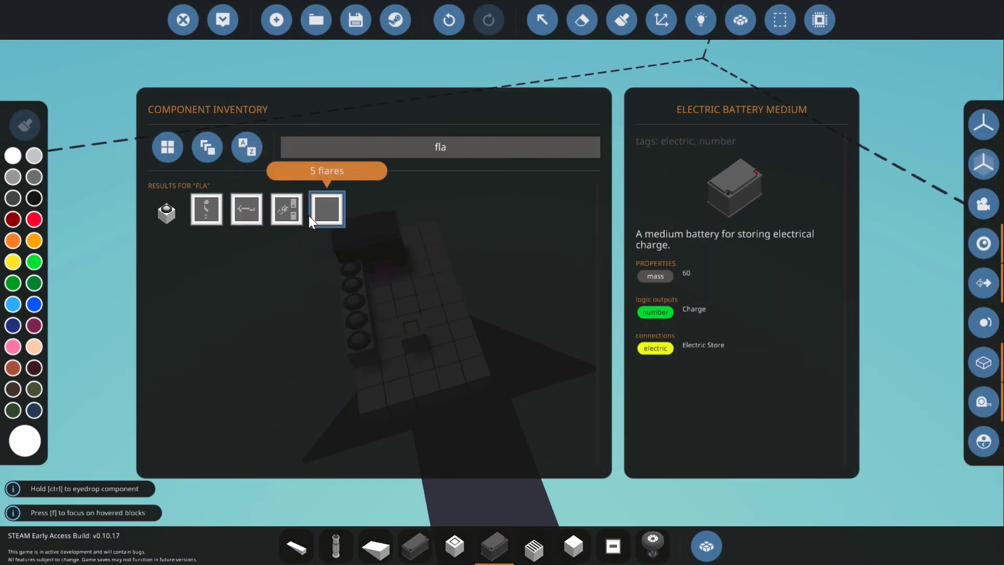
pyautogui.moveTo(309, 215); pyautogui.dragTo(350, 238)
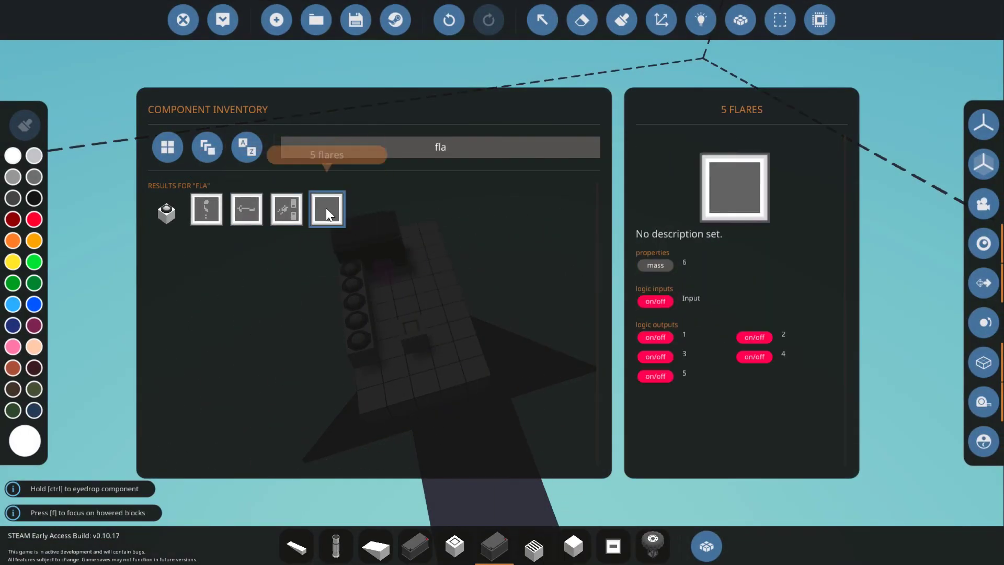
pyautogui.moveTo(621, 552); pyautogui.dragTo(620, 551)
pyautogui.click(620, 552)
pyautogui.click(435, 276)
pyautogui.press('w')
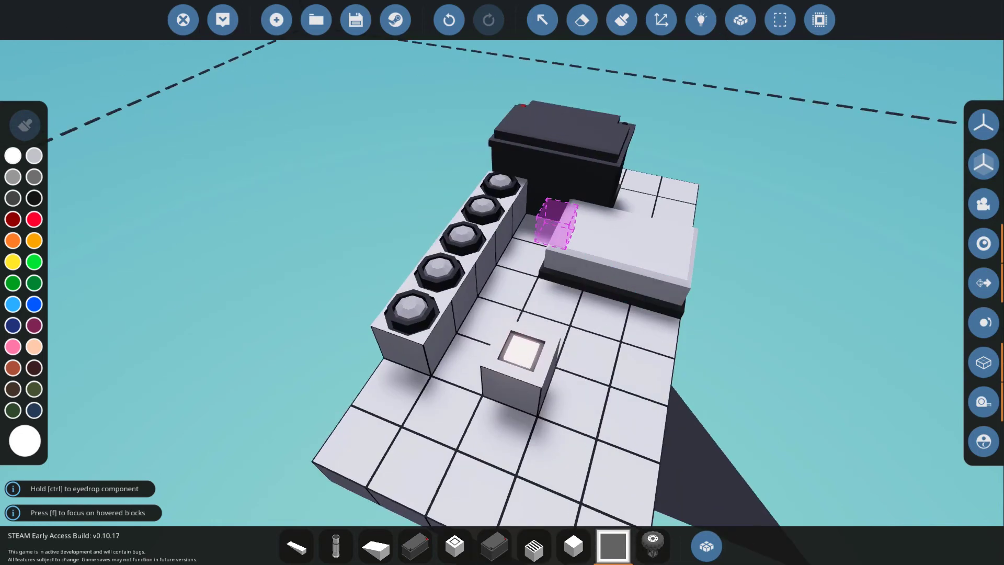
# - Connect the push button to the microcontroller's input, and each of its five outputs to a different flare launcher
pyautogui.click(701, 20)
pyautogui.moveTo(554, 225); pyautogui.dragTo(449, 398)
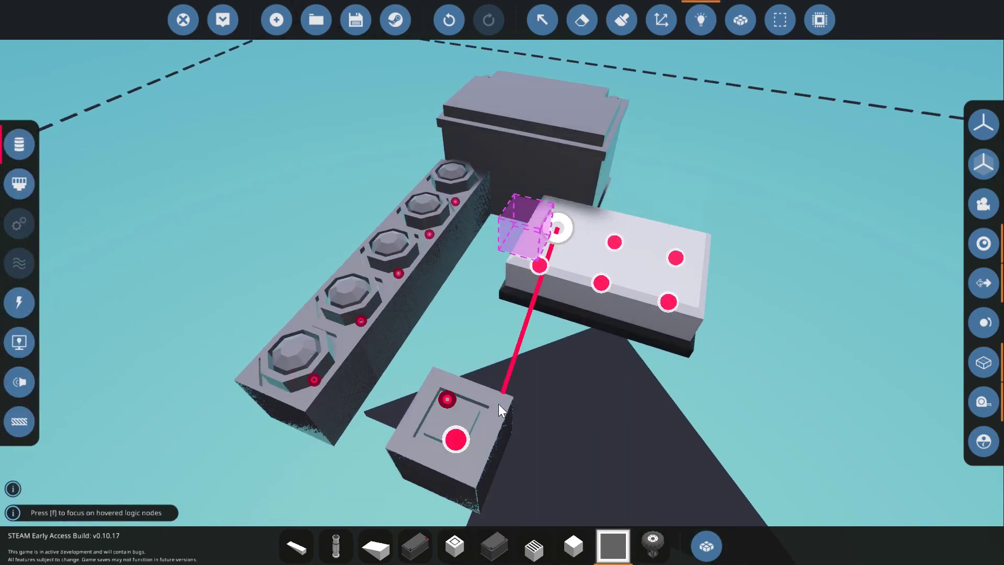
pyautogui.moveTo(540, 265); pyautogui.dragTo(456, 203)
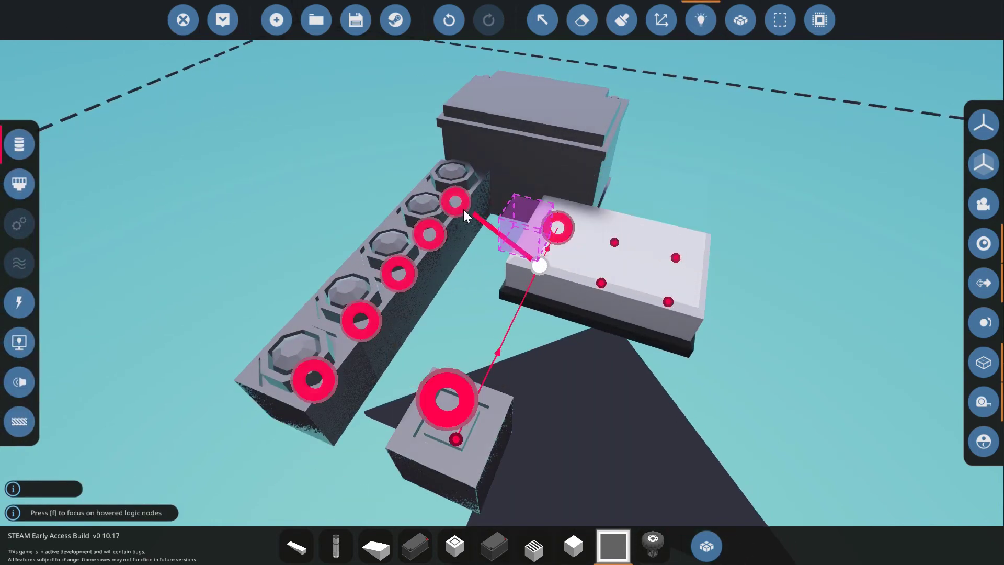
pyautogui.moveTo(668, 302); pyautogui.dragTo(429, 234)
pyautogui.moveTo(675, 257); pyautogui.dragTo(397, 273)
pyautogui.moveTo(603, 283); pyautogui.dragTo(360, 320)
pyautogui.moveTo(614, 241); pyautogui.dragTo(313, 379)
# - Connect the battery to the push button with an electric link
pyautogui.click(19, 302)
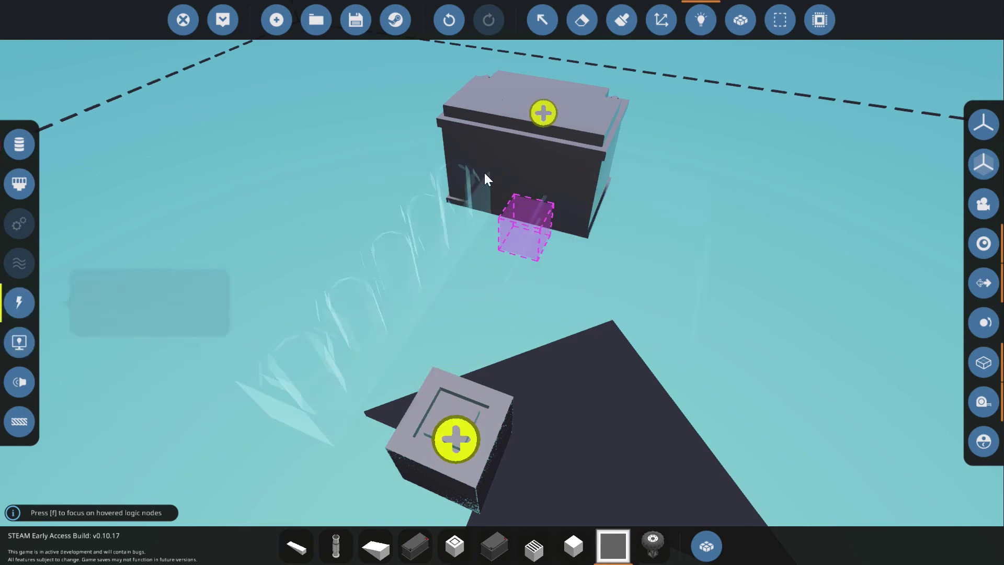
pyautogui.moveTo(543, 113); pyautogui.dragTo(455, 429)
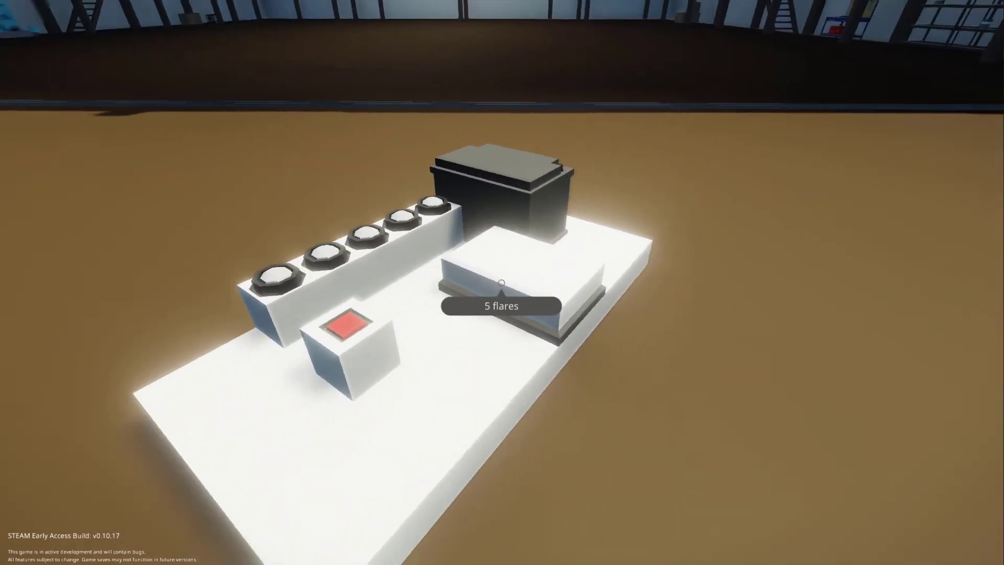
# - Approach the spawned vehicle and activate its push button repeatedly to fire the flares one after another
pyautogui.press('s')
pyautogui.press('a')
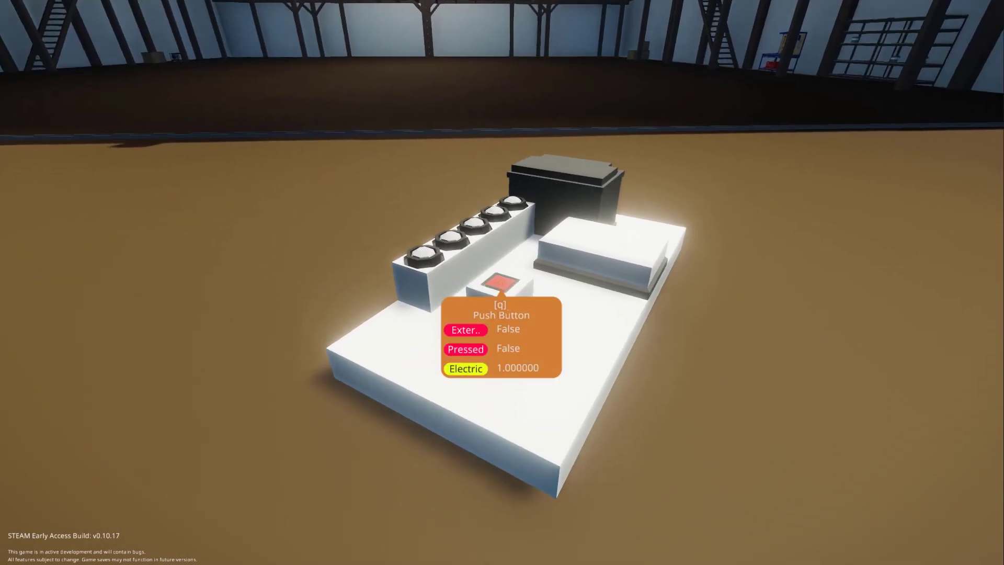
pyautogui.press('e')
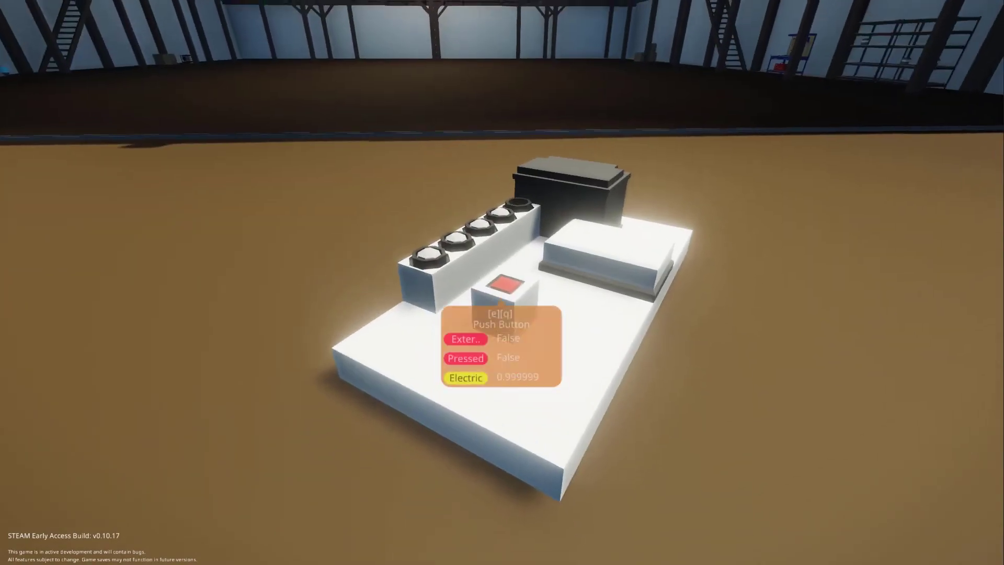
pyautogui.press('e')
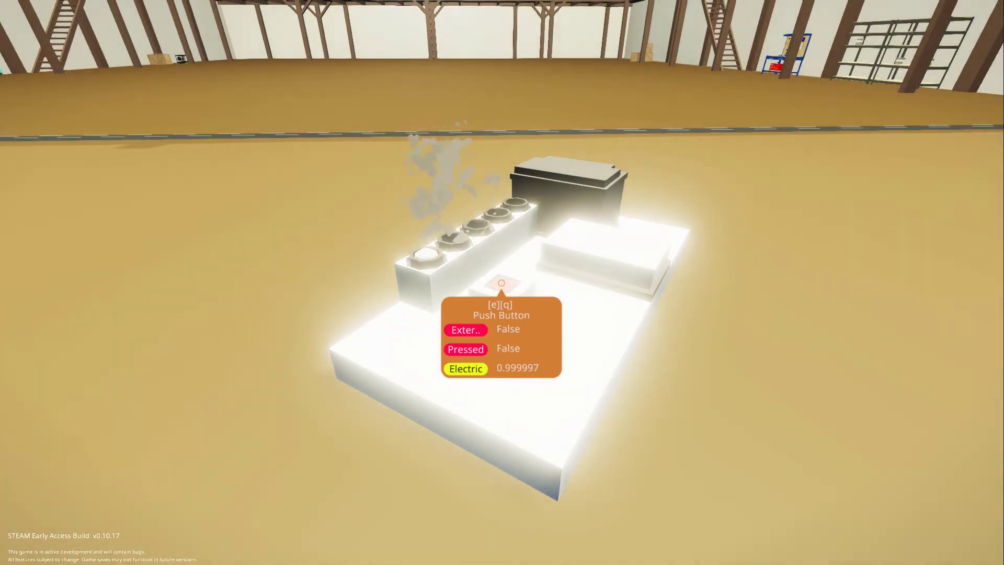